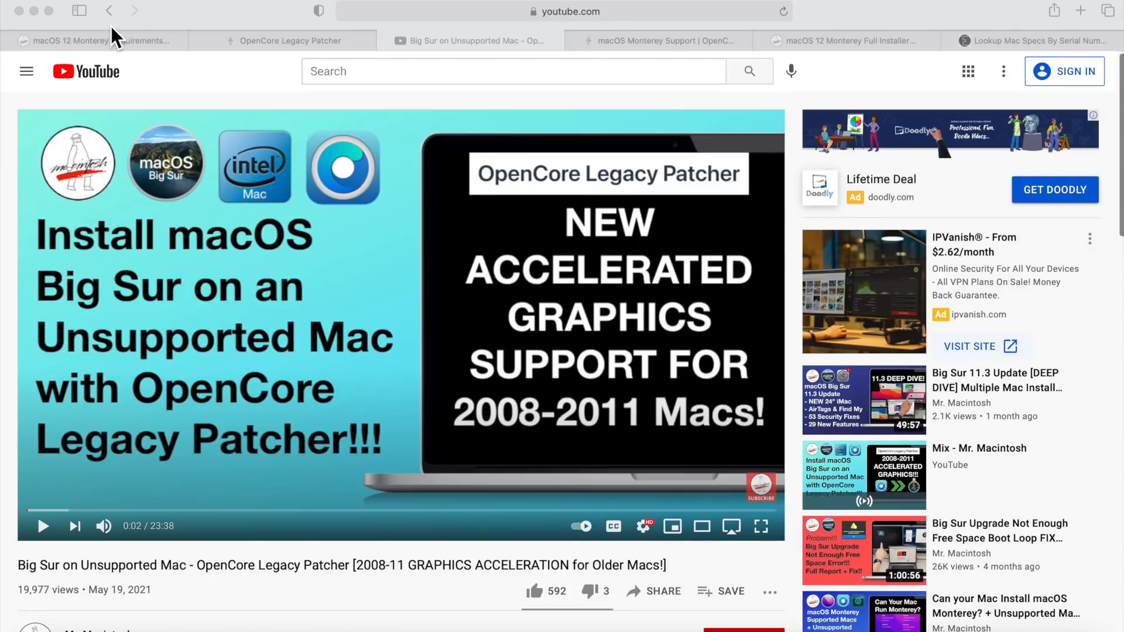
# - Review the macOS Monterey compatibility list, the OpenCore Legacy Patcher Monterey support page, and the OCLP 12 notes on supported Macs
pyautogui.click(112, 41)
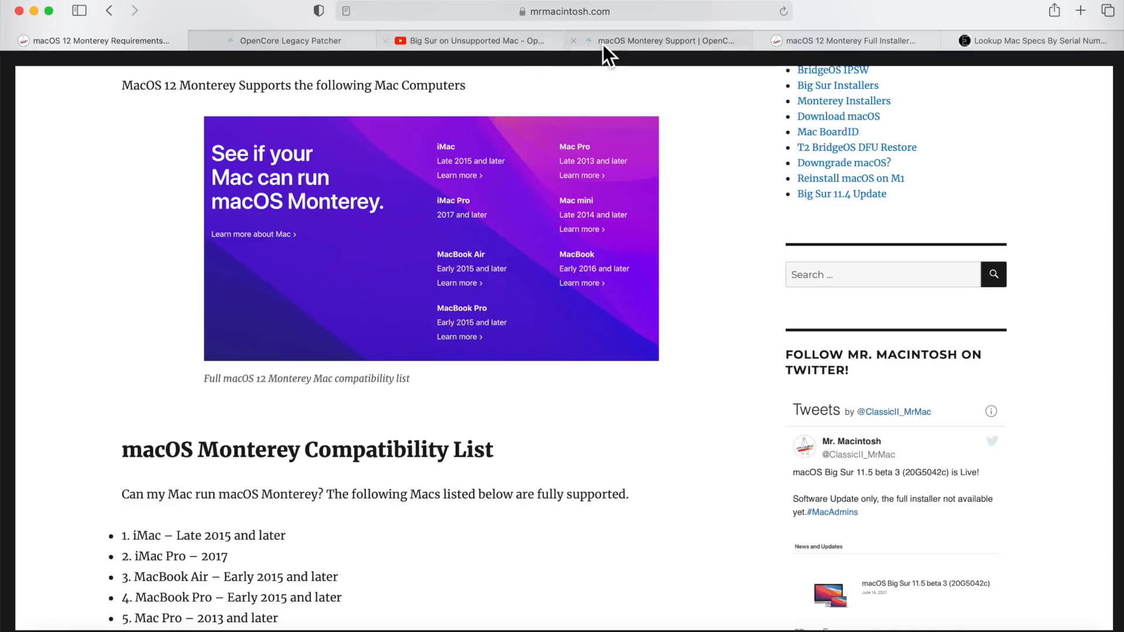
pyautogui.click(622, 41)
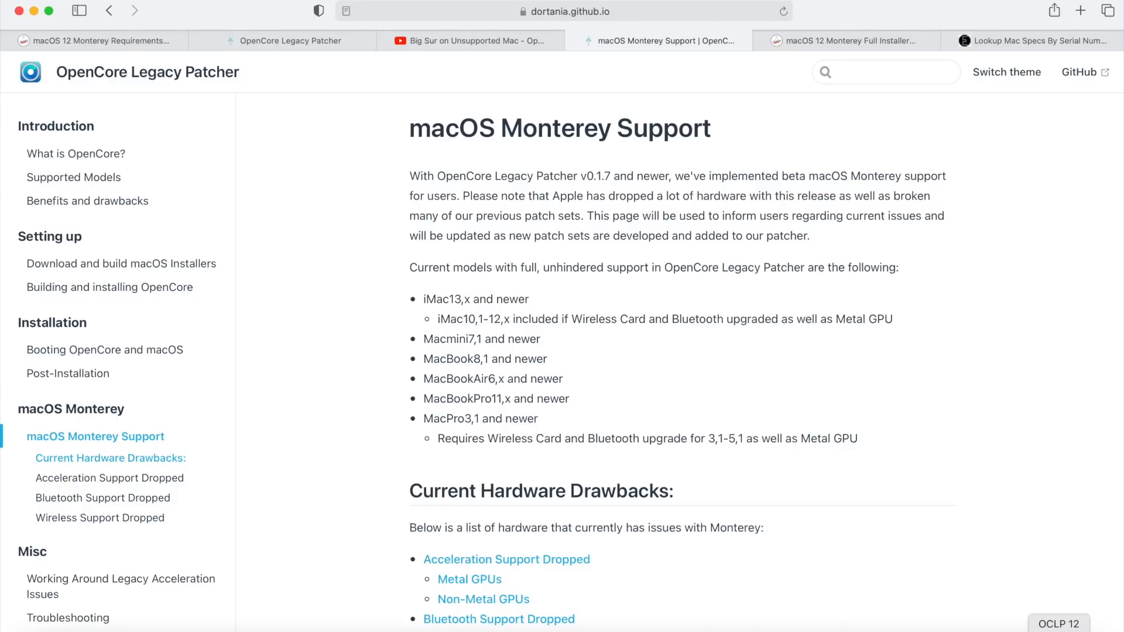
pyautogui.click(1083, 628)
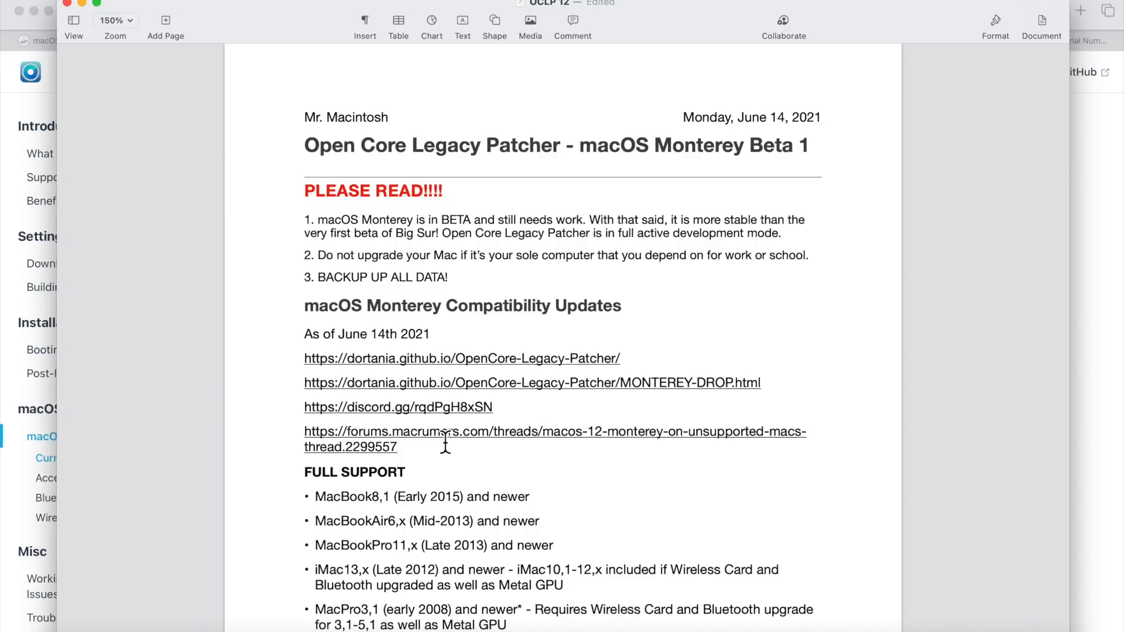
pyautogui.scroll(-5, 468, 462)
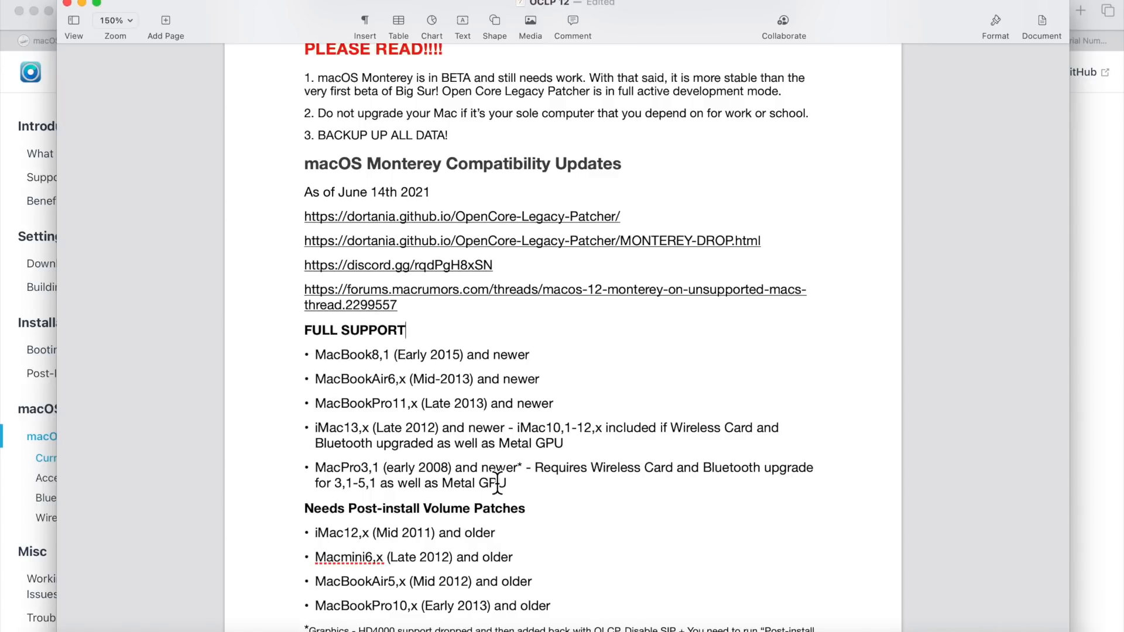
pyautogui.scroll(-2, 406, 515)
pyautogui.scroll(-1, 376, 520)
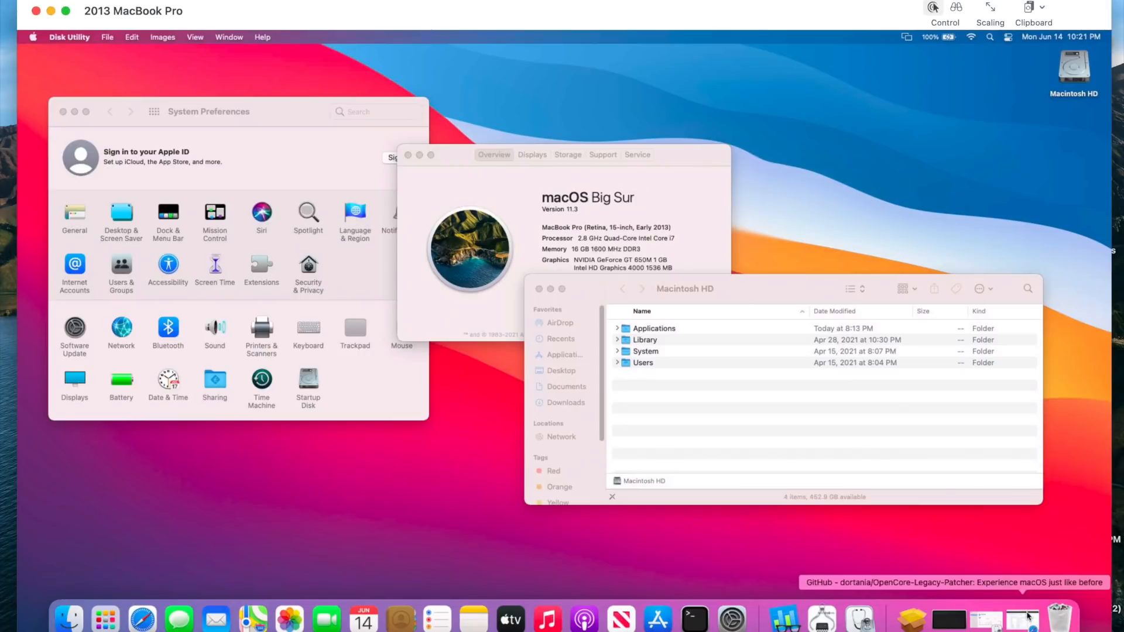
# - Download OpenCore-Patcher.app.zip from the 0.1.7 release of the dortania/OpenCore-Legacy-Patcher repository on GitHub
pyautogui.click(1024, 615)
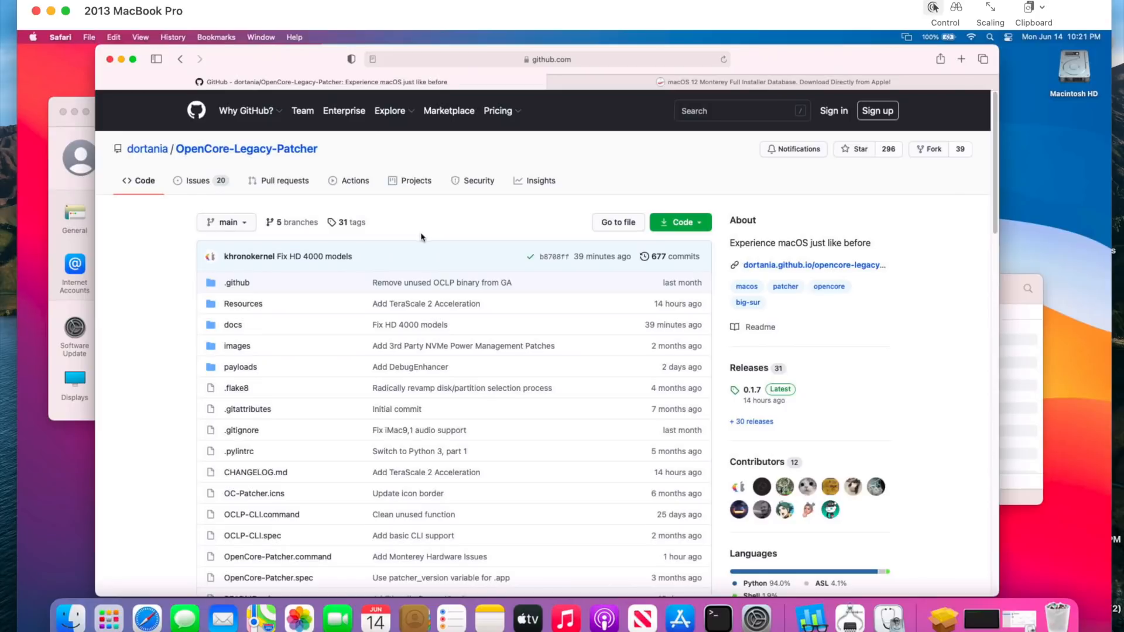
pyautogui.scroll(-15, 811, 315)
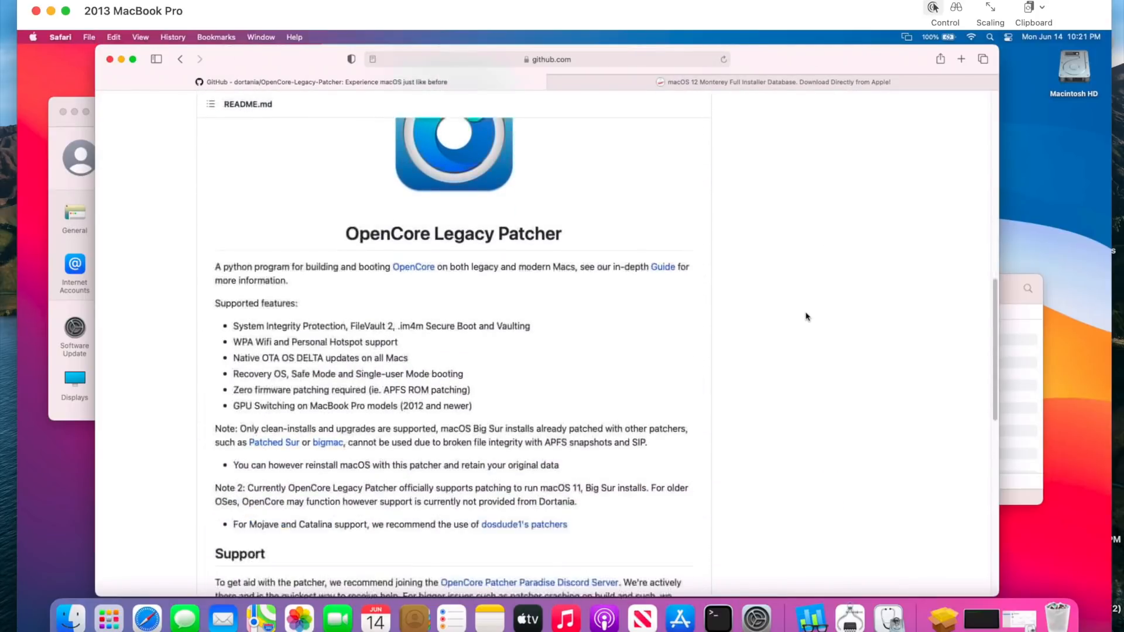
pyautogui.scroll(20, 806, 317)
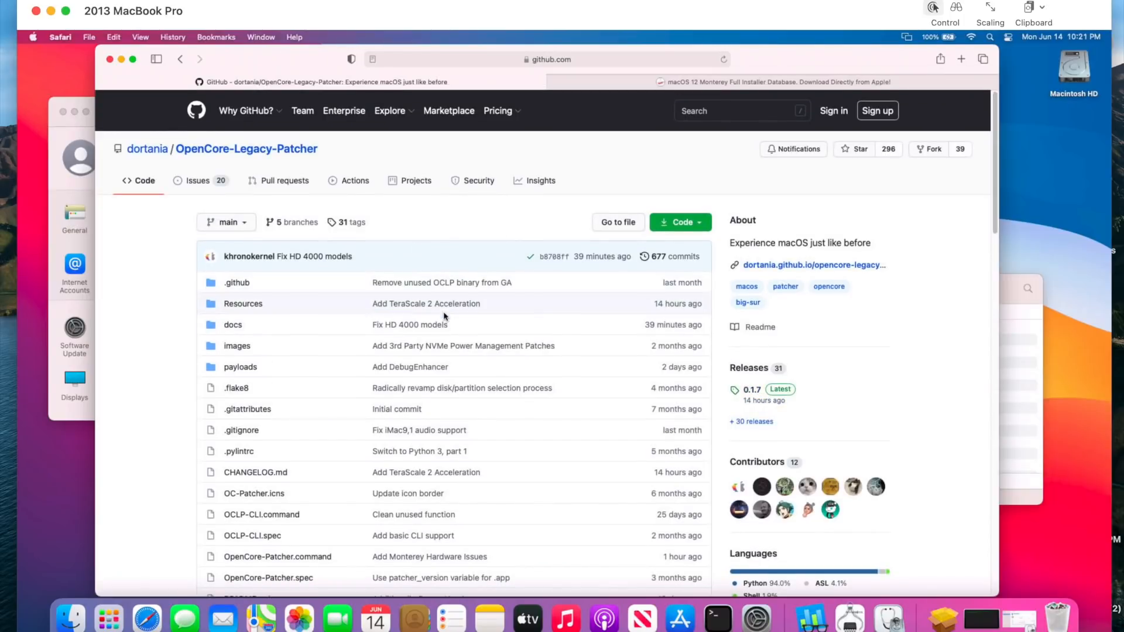
pyautogui.click(754, 391)
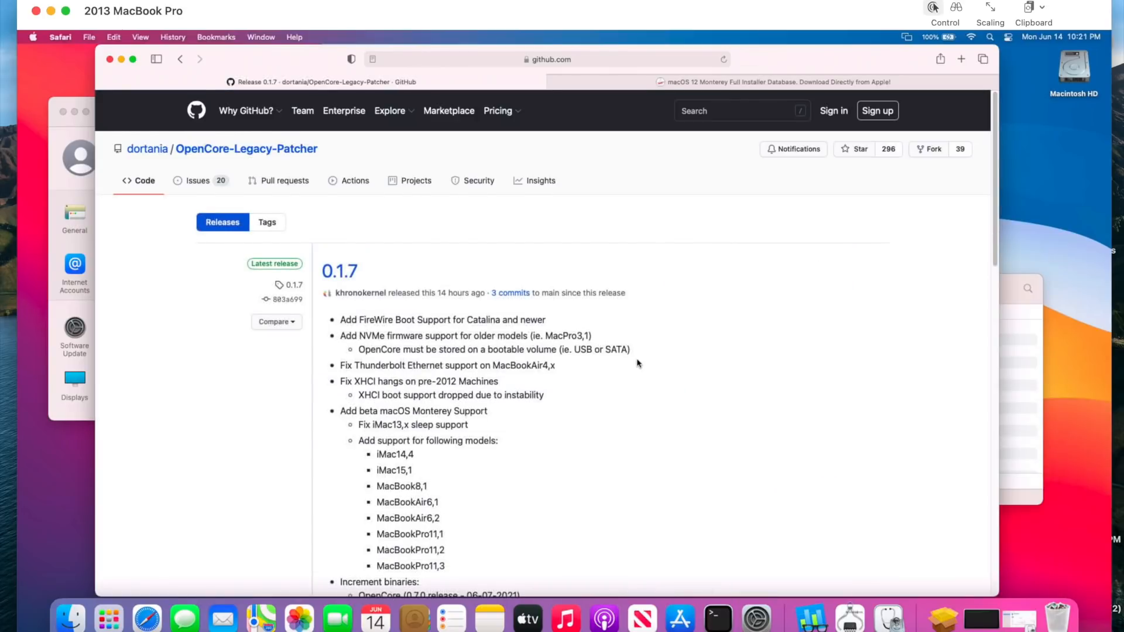
pyautogui.scroll(-3, 637, 363)
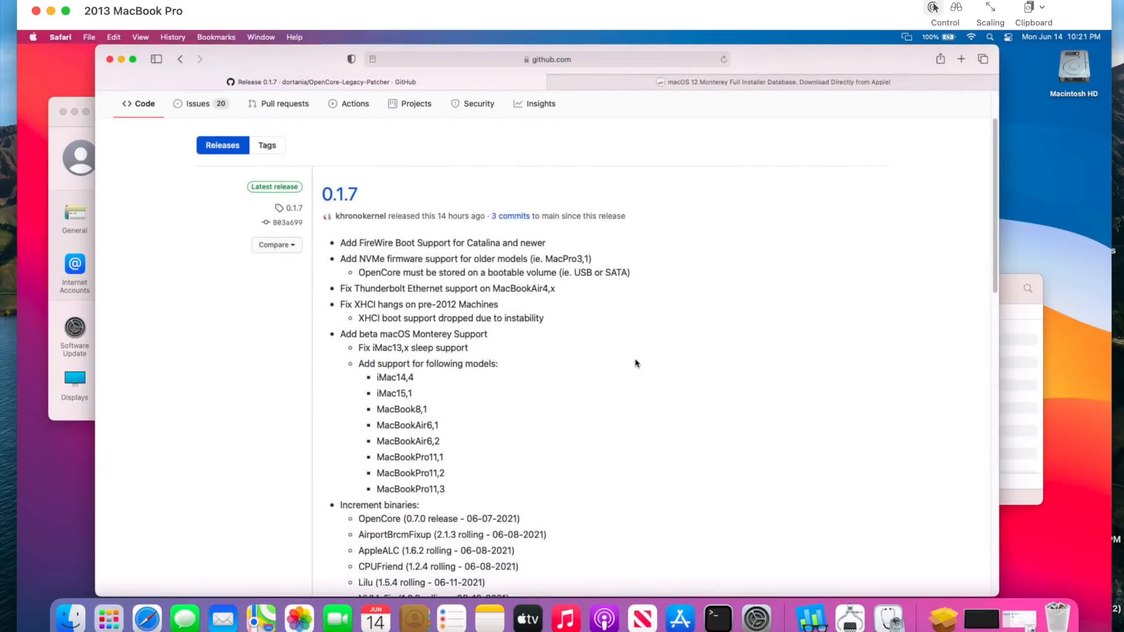
pyautogui.scroll(-5, 638, 363)
pyautogui.scroll(-15, 636, 363)
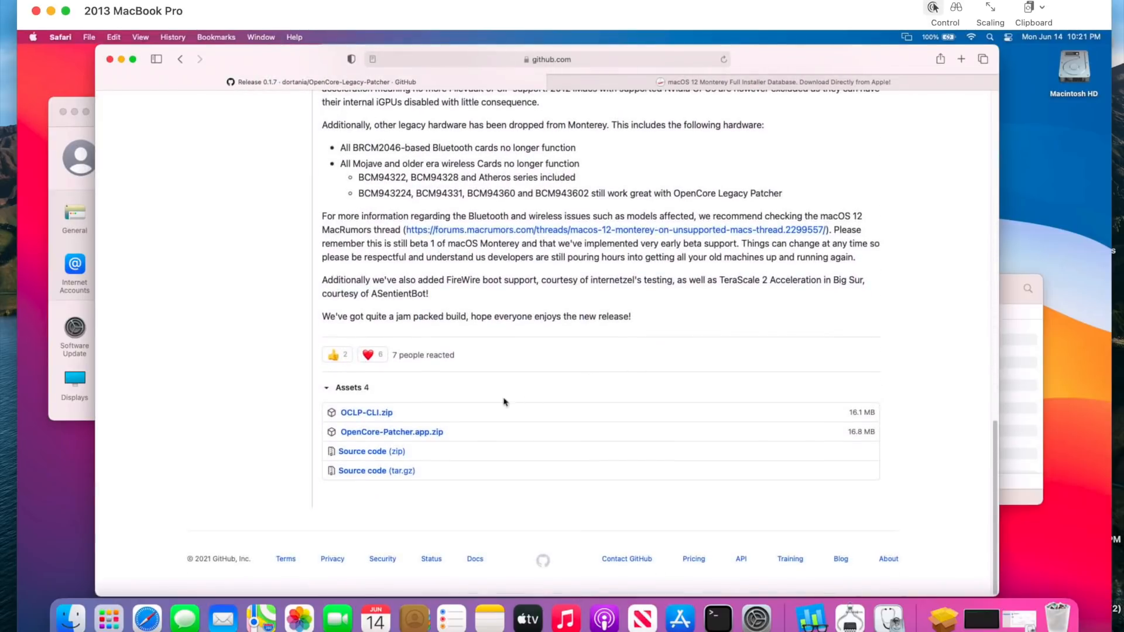
pyautogui.click(394, 436)
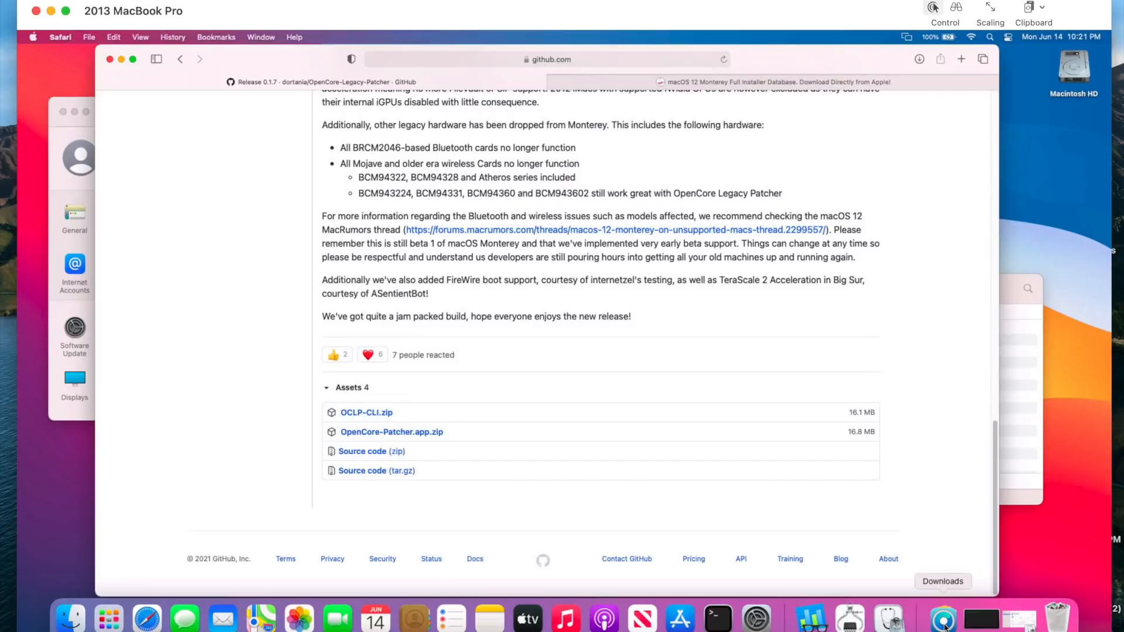
# - Move the downloaded OpenCore-Patcher app from Downloads into the Applications folder on Macintosh HD
pyautogui.doubleClick(1074, 67)
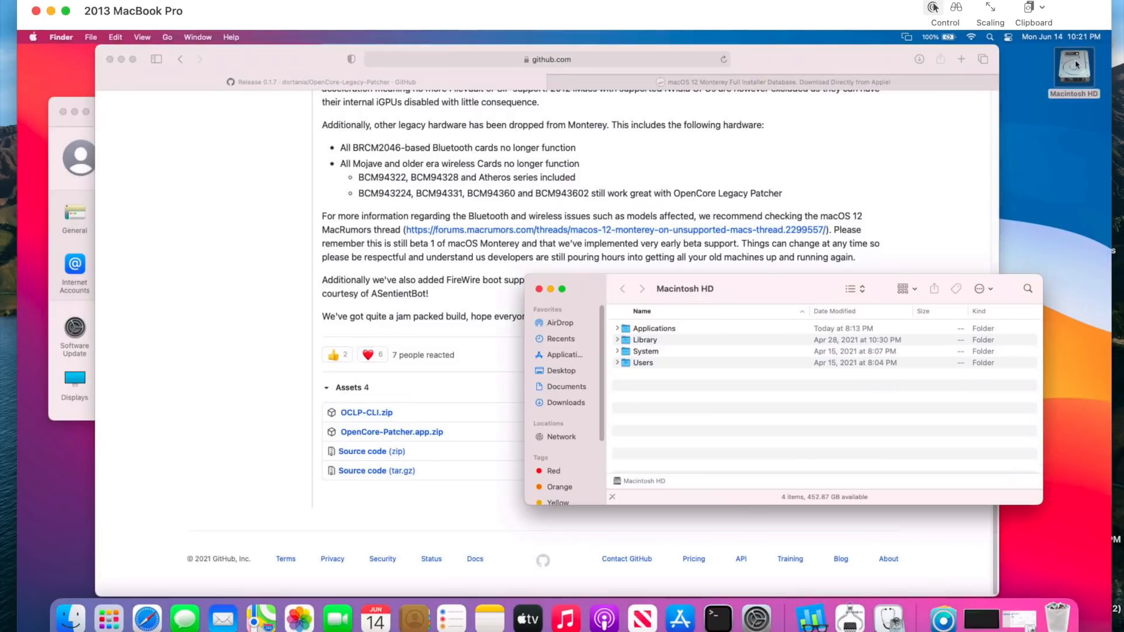
pyautogui.click(643, 329)
pyautogui.doubleClick(644, 329)
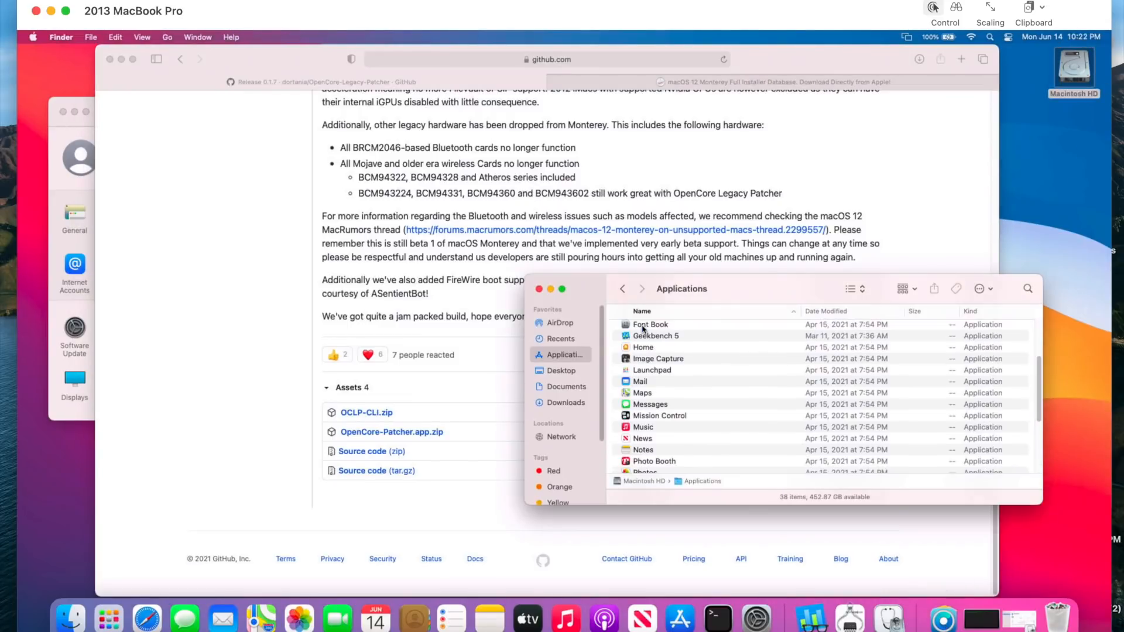
pyautogui.click(943, 618)
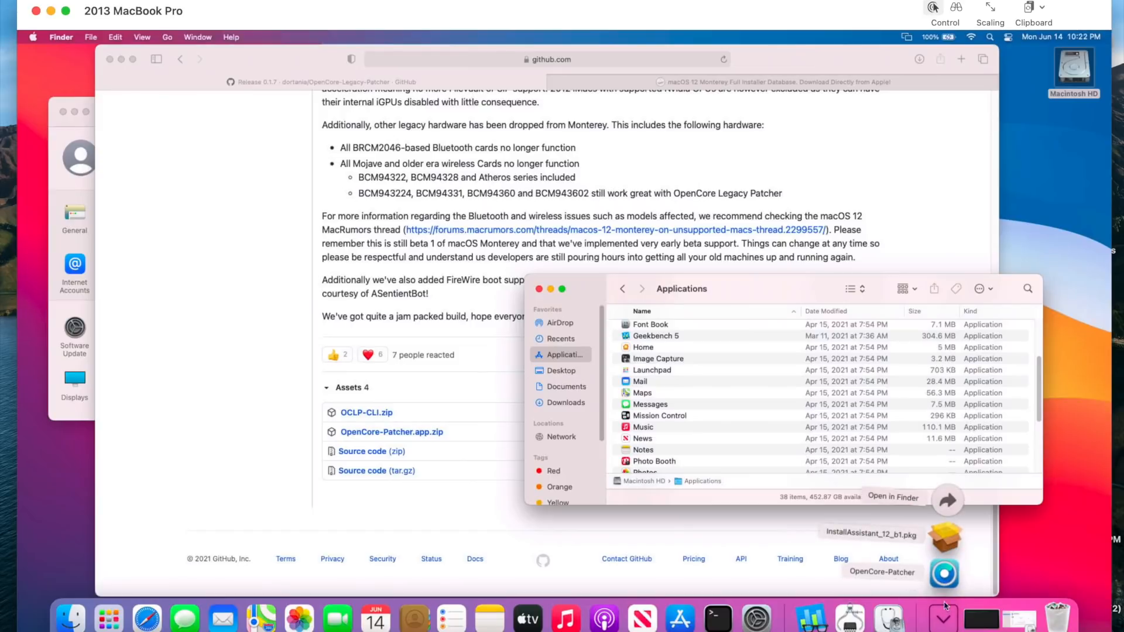
pyautogui.moveTo(943, 581); pyautogui.dragTo(740, 405)
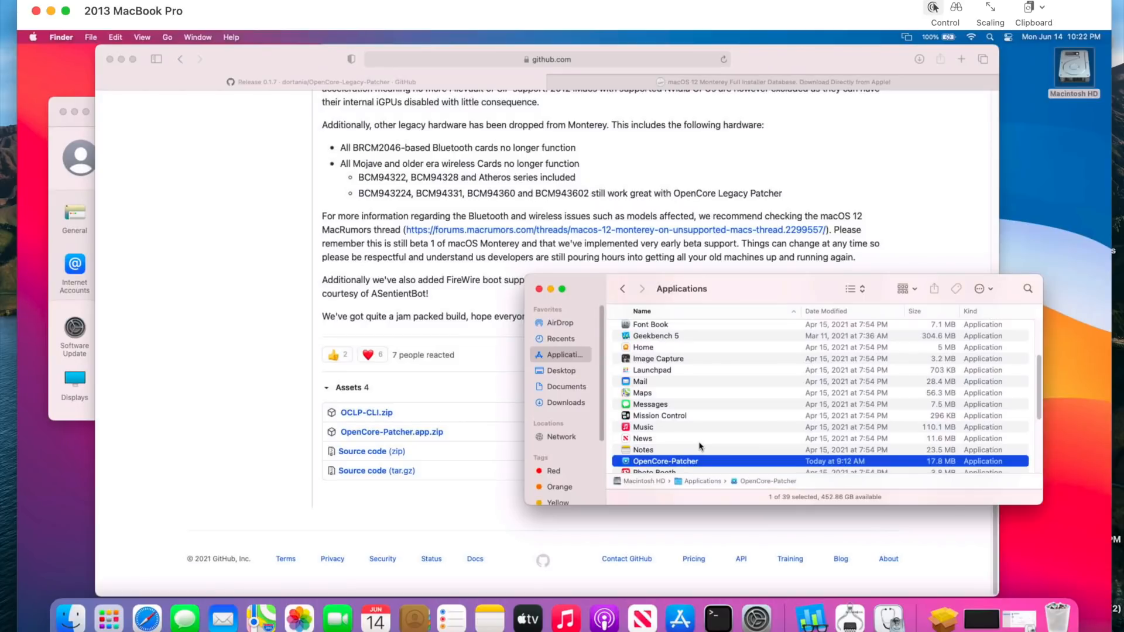
# - Find the macOS Monterey beta InstallAssistant.pkg download on the macOS 12 Monterey Full Installer Database page
pyautogui.click(734, 83)
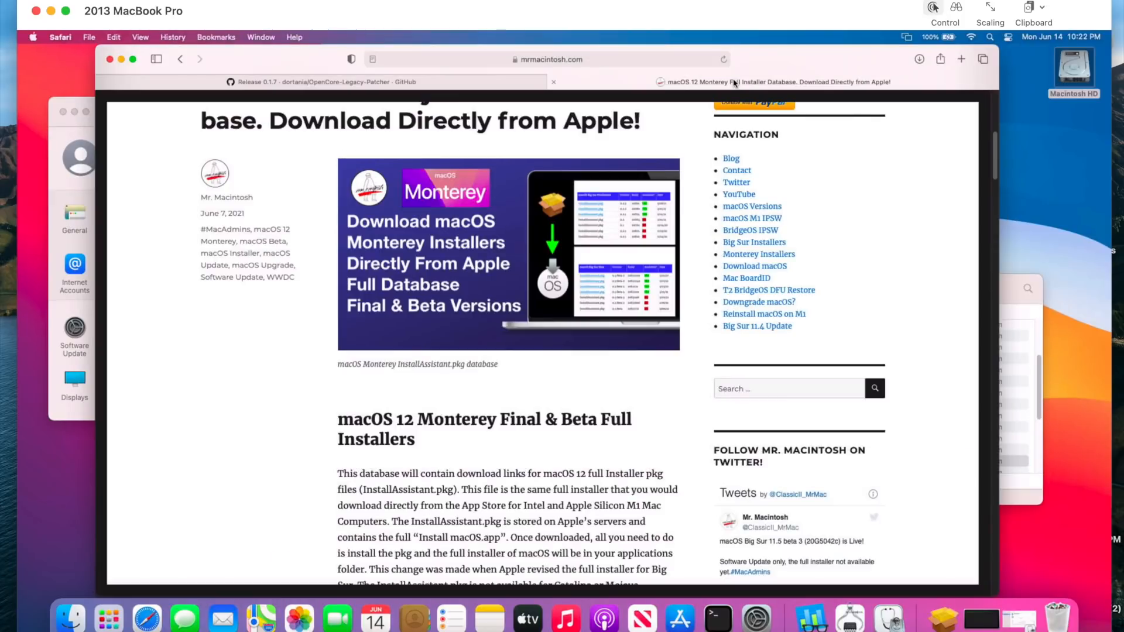
pyautogui.scroll(3, 650, 139)
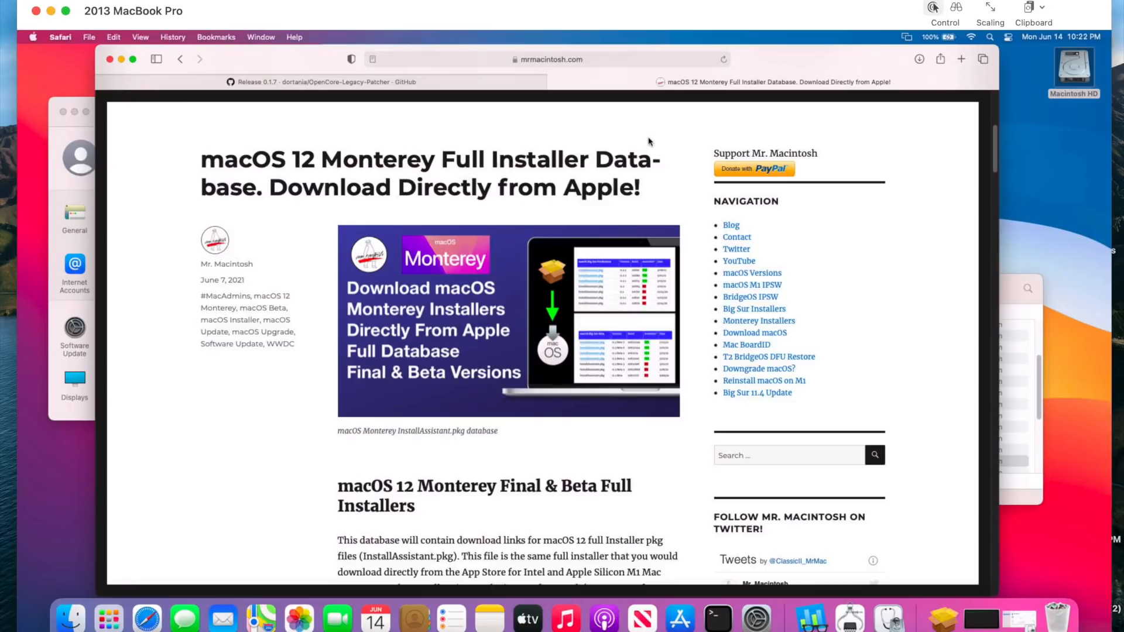
pyautogui.scroll(-10, 648, 141)
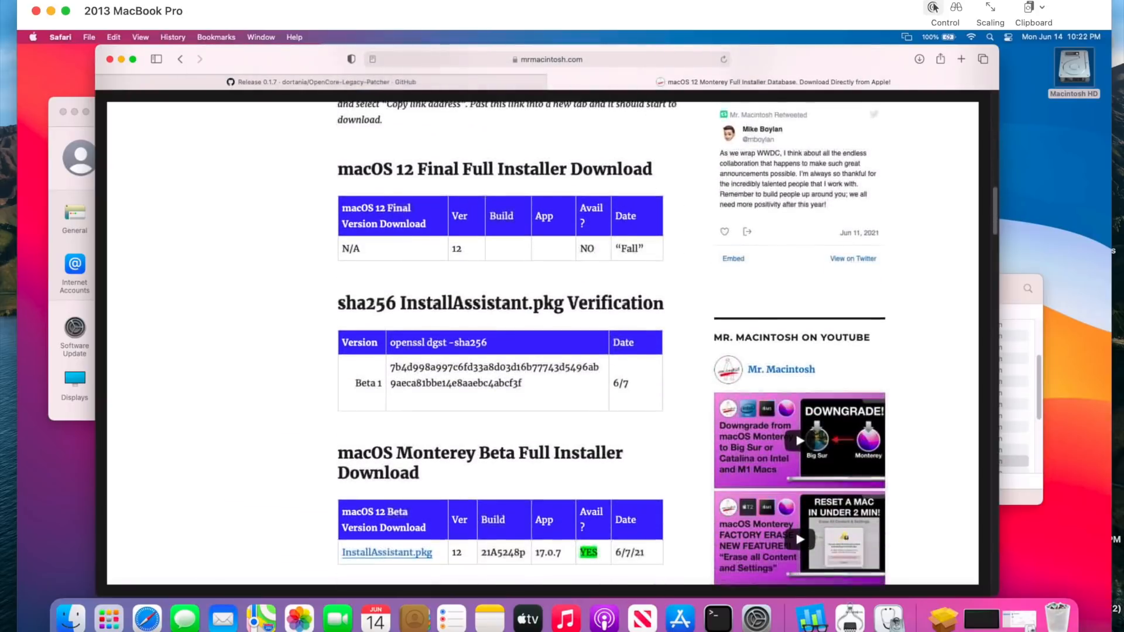
pyautogui.scroll(-5, 648, 141)
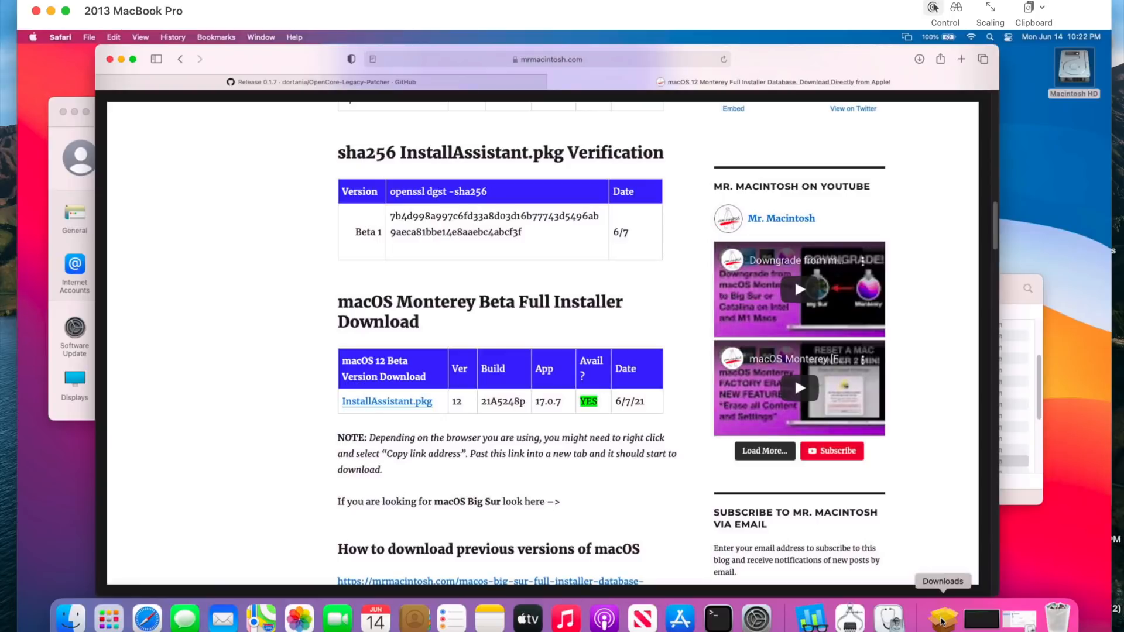
# - Open the downloaded InstallAssistant_12_b1.pkg and start its standard installation on Macintosh HD
pyautogui.click(945, 622)
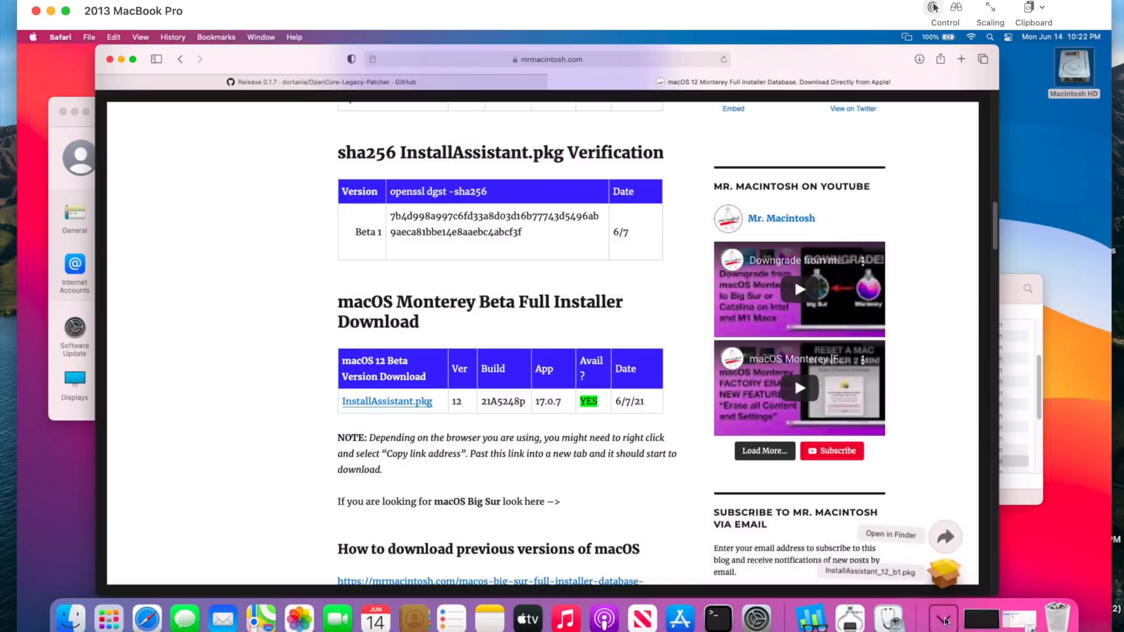
pyautogui.click(944, 583)
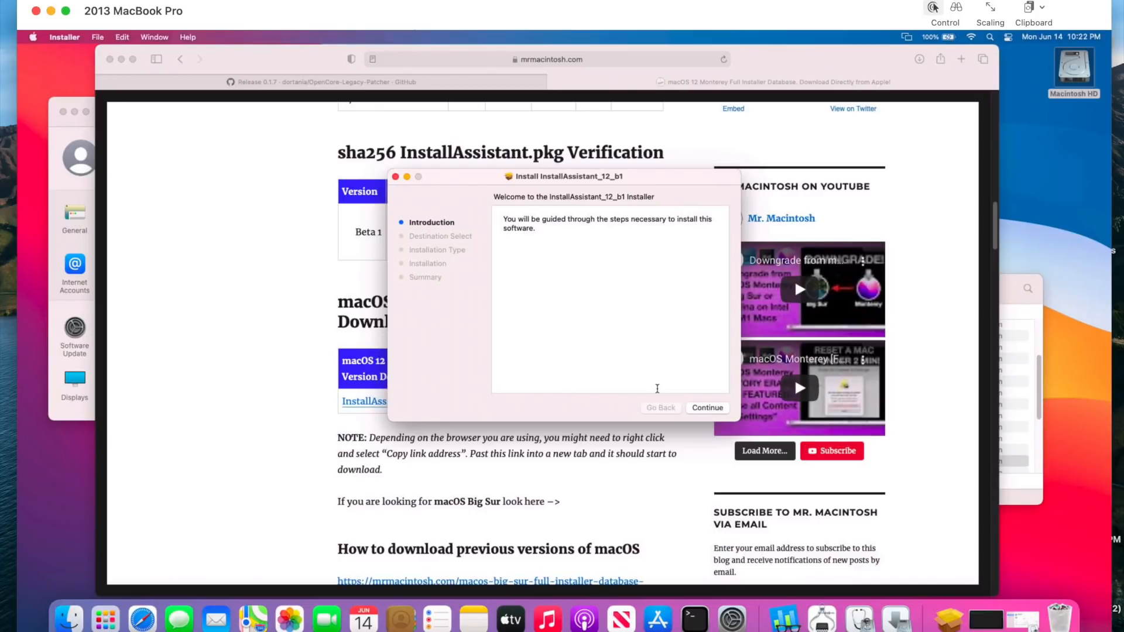
pyautogui.click(1074, 76)
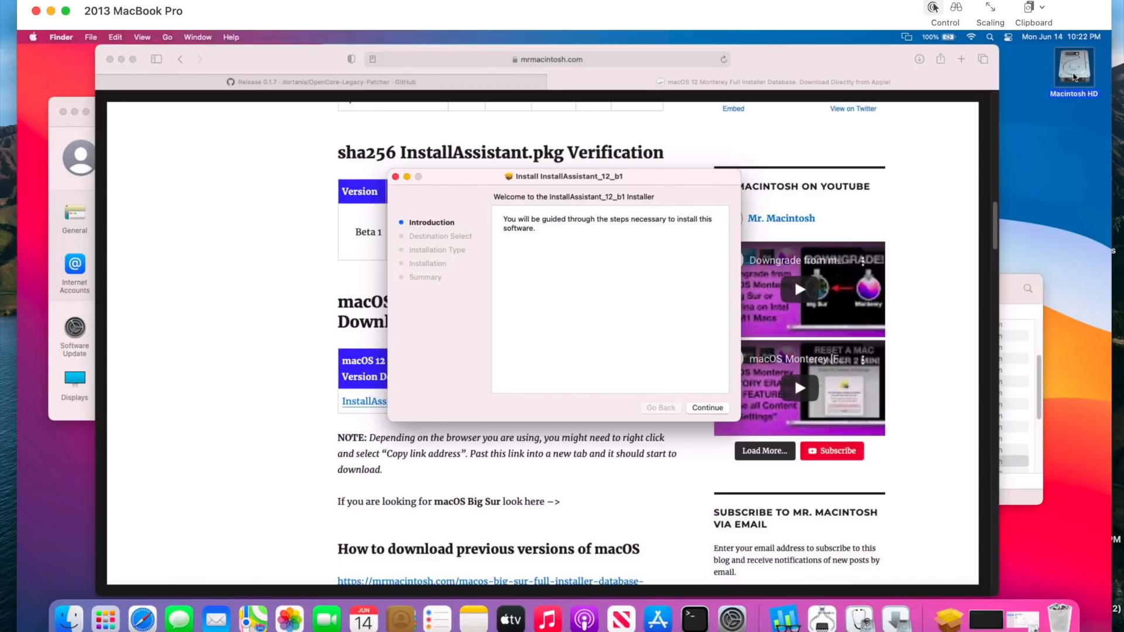
pyautogui.click(702, 410)
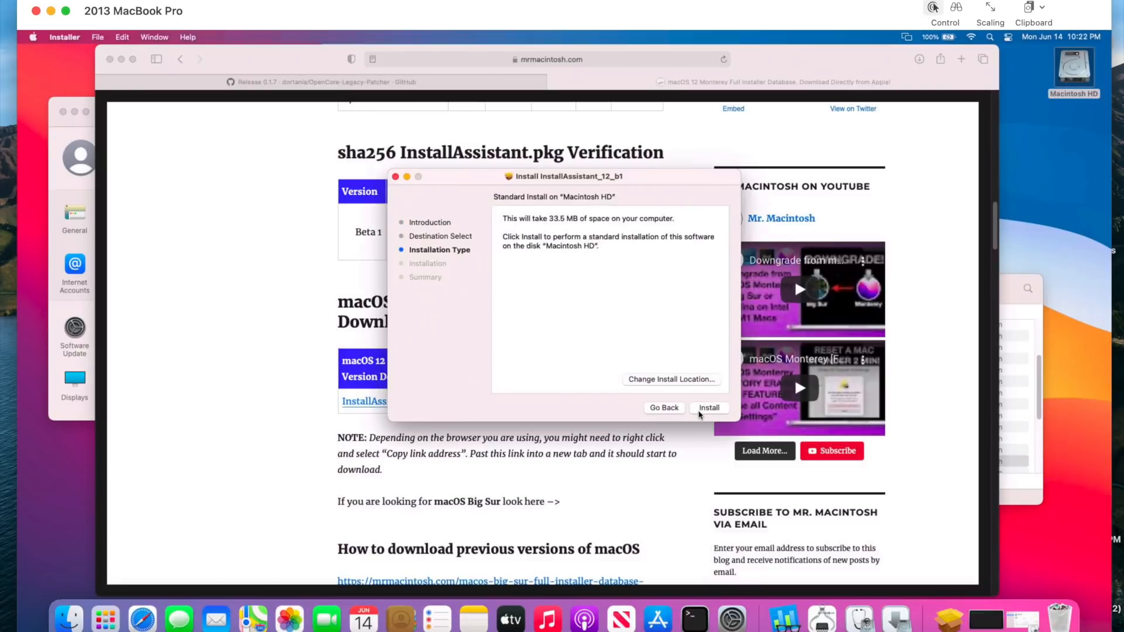
pyautogui.click(700, 412)
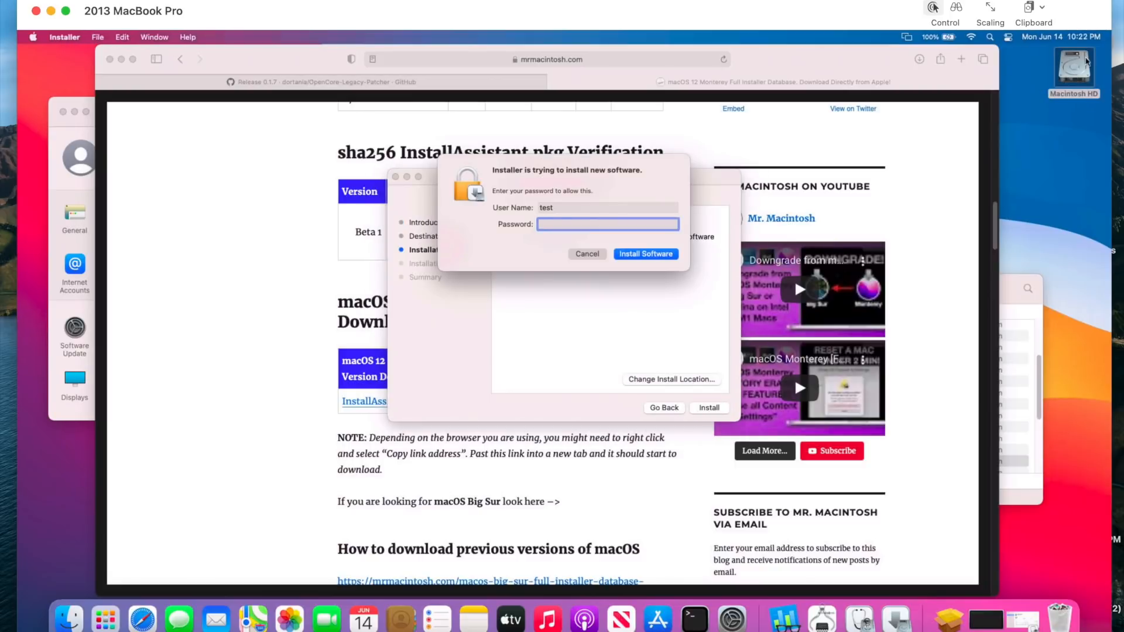
# - Bring the Applications folder beside the installer prompt and look through the applications beginning with I
pyautogui.click(1077, 63)
pyautogui.click(1004, 289)
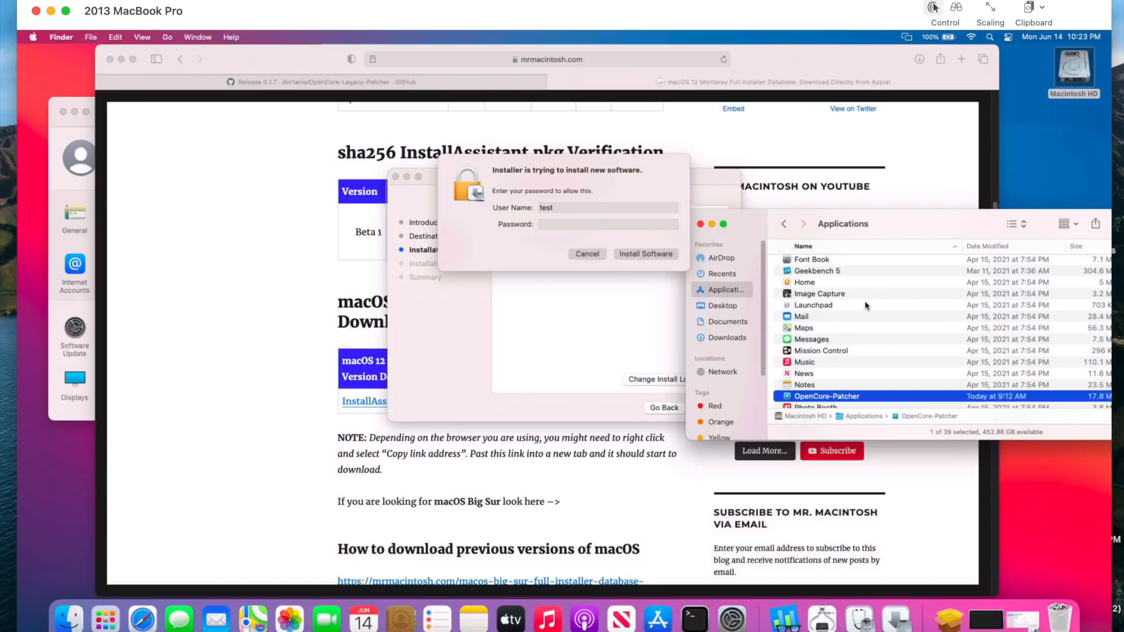
pyautogui.scroll(-3, 865, 305)
pyautogui.press('i')
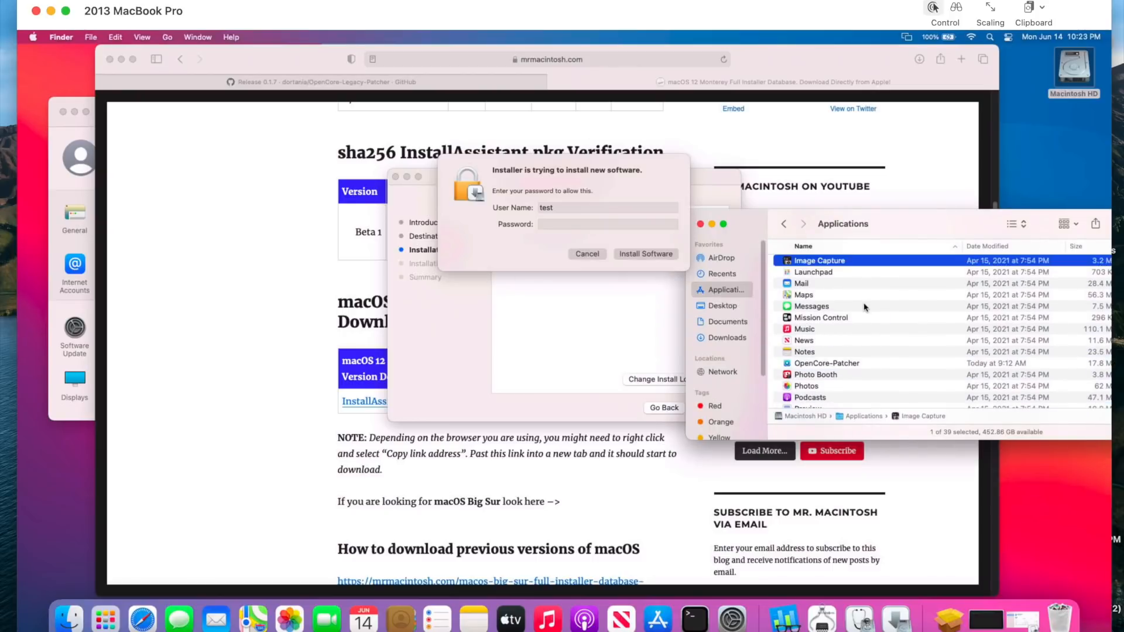
pyautogui.scroll(3, 873, 344)
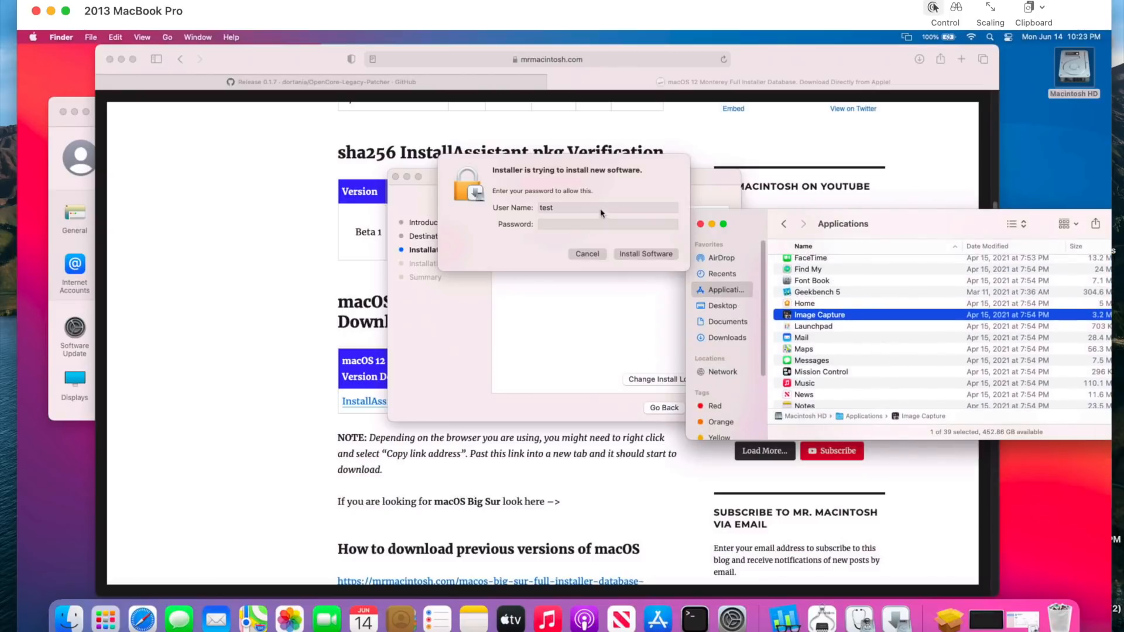
# - Authorize the software installation with the account password and reposition the Applications window fully into view
pyautogui.click(543, 226)
pyautogui.write('test')
pyautogui.press('Return')
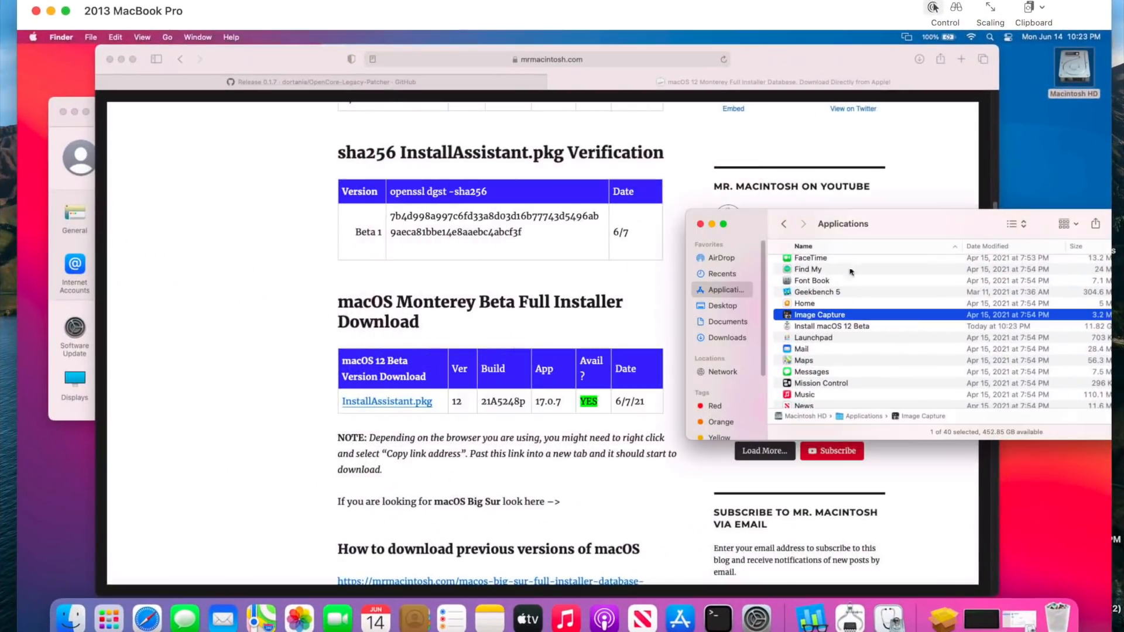
pyautogui.moveTo(892, 227); pyautogui.dragTo(773, 245)
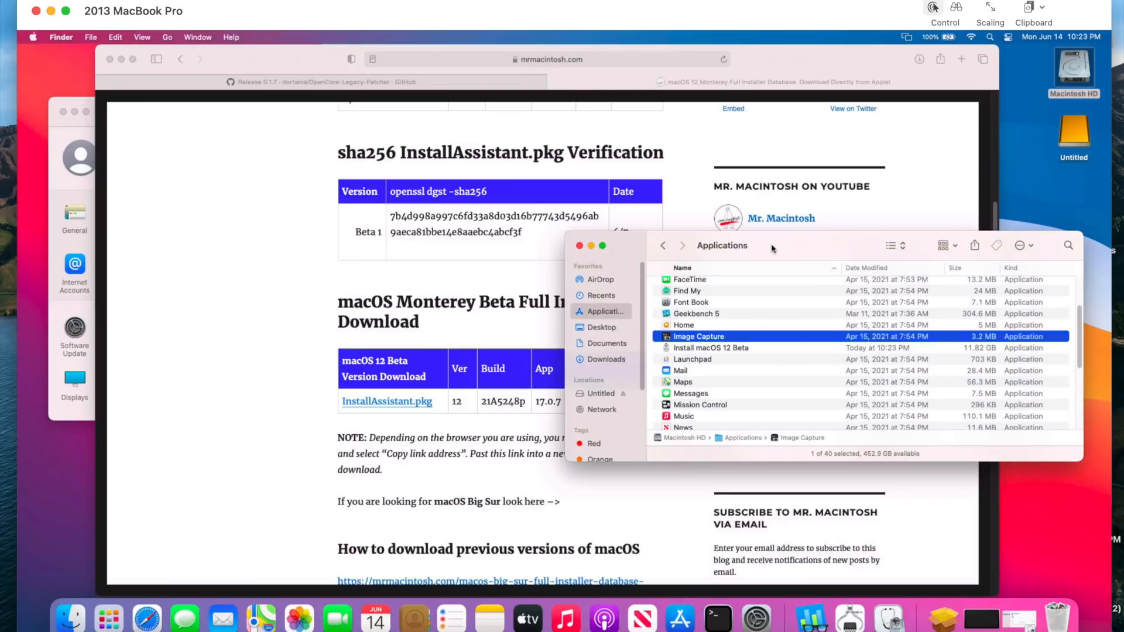
# - Erase the external USB volume Untitled in Disk Utility, using the Mac OS Extended (Journaled) format
pyautogui.click(1031, 622)
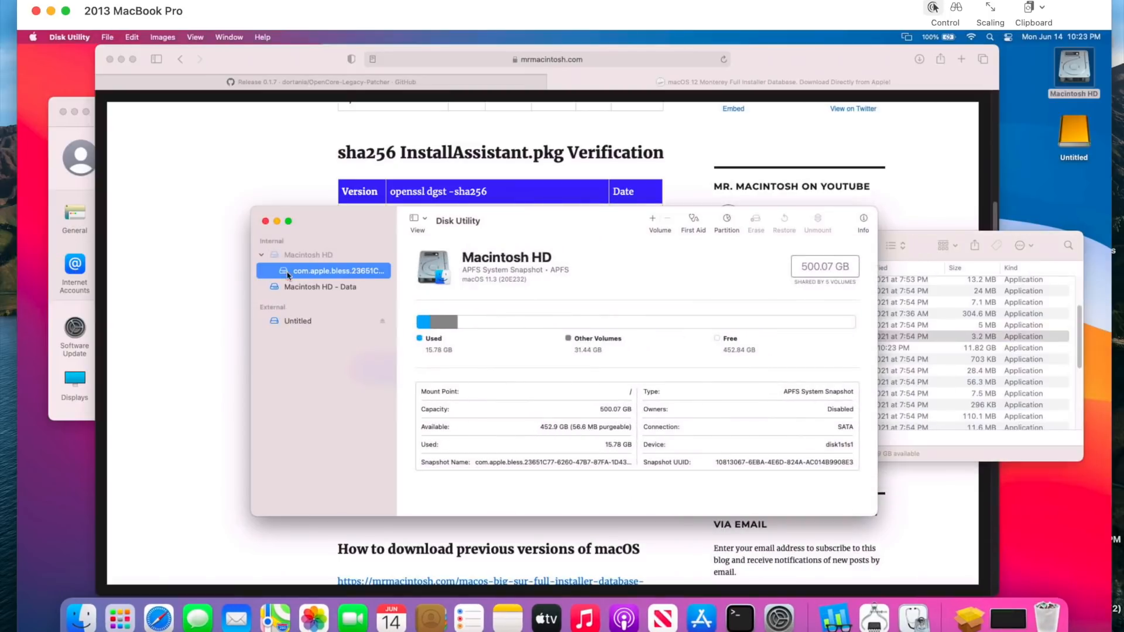
pyautogui.click(298, 321)
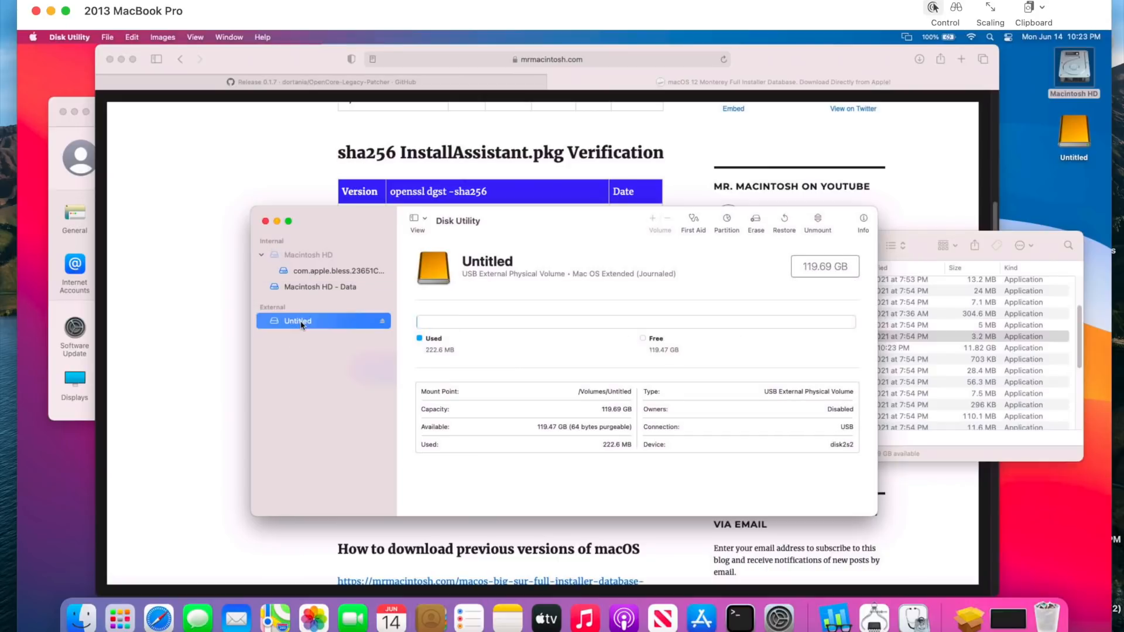
pyautogui.click(756, 221)
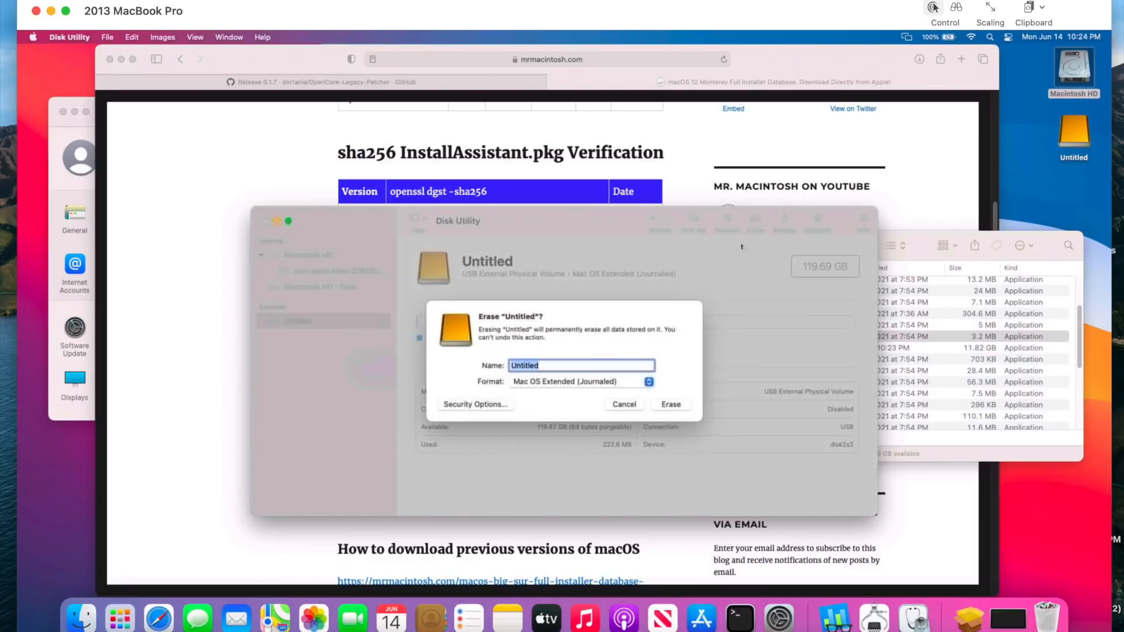
pyautogui.click(577, 383)
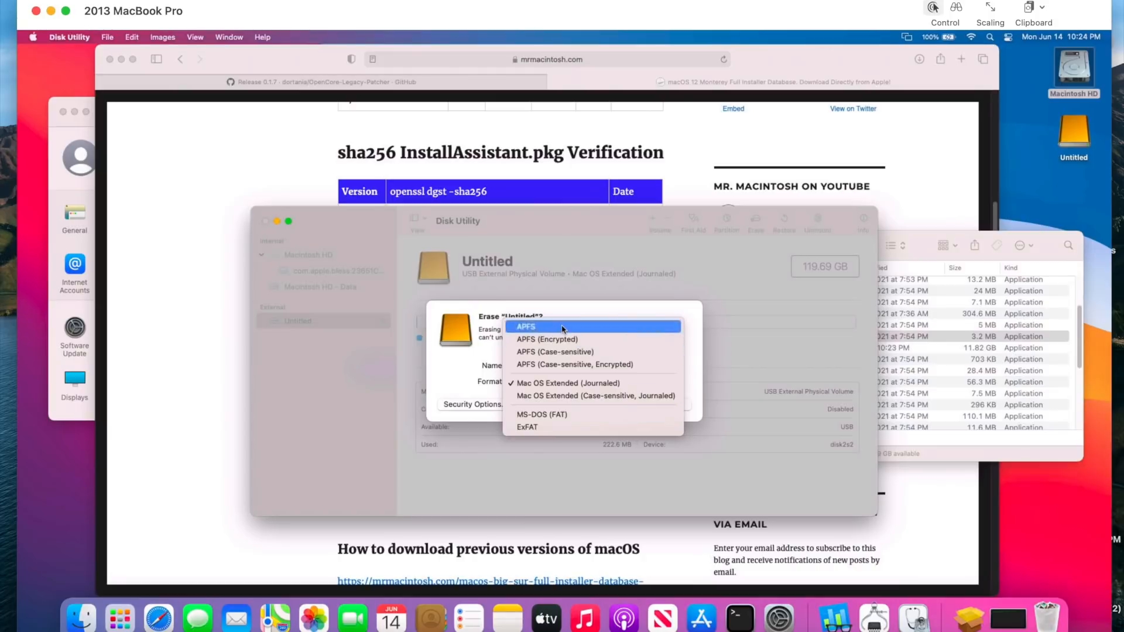
pyautogui.click(590, 383)
pyautogui.click(670, 404)
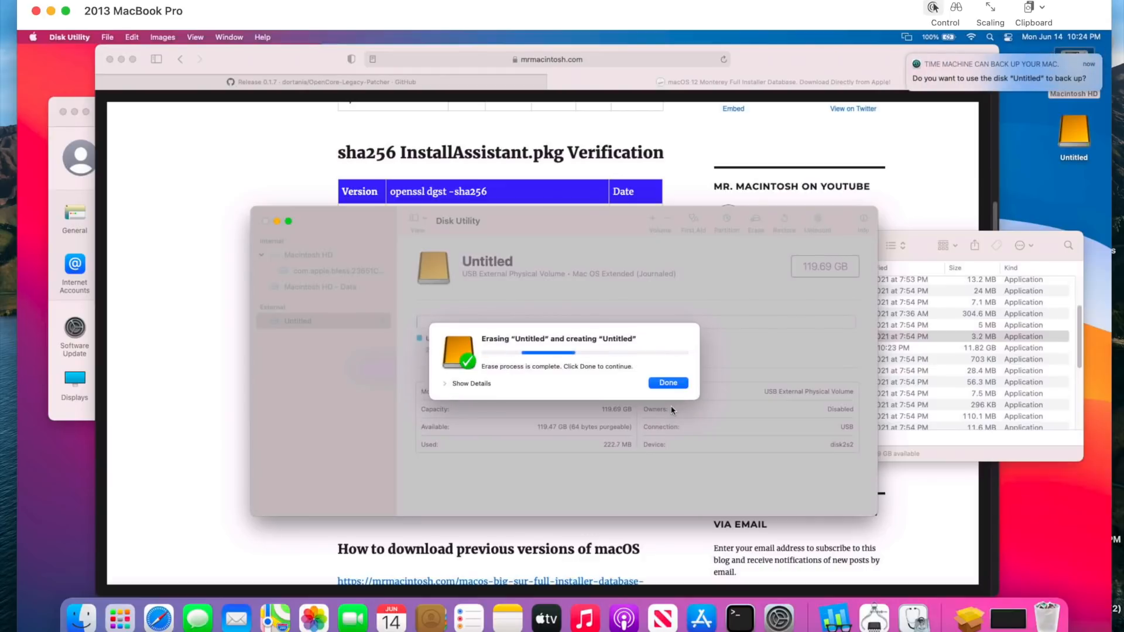
# - Close the finished erase report in Disk Utility and look through the Applications folder
pyautogui.click(668, 383)
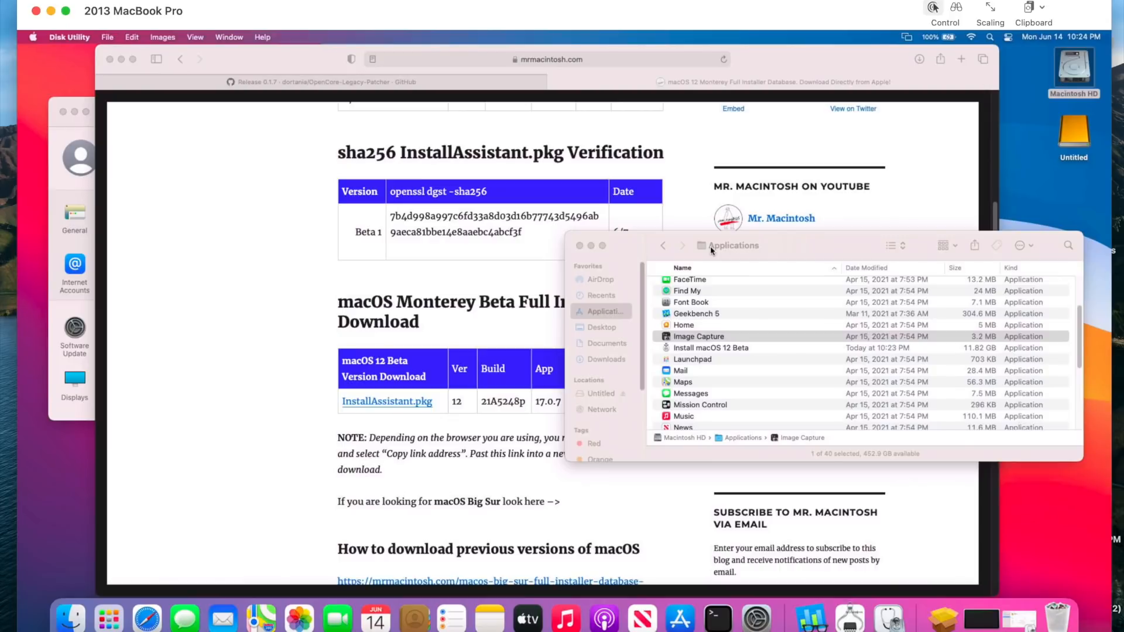
pyautogui.click(785, 250)
pyautogui.scroll(-5, 763, 343)
pyautogui.scroll(1, 755, 380)
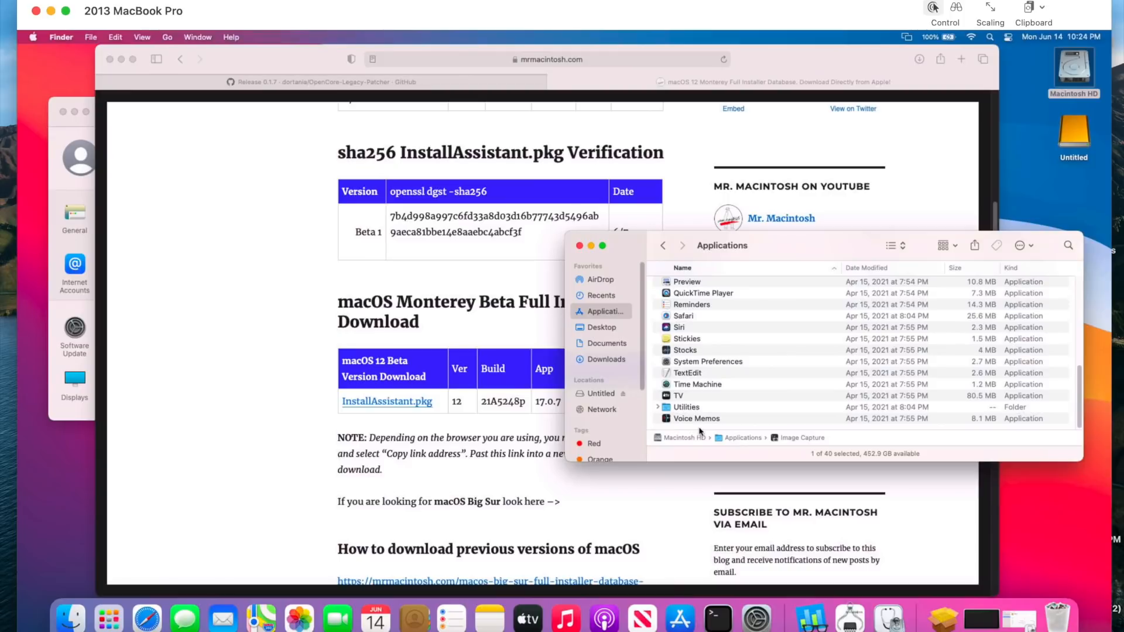
# - Switch to Terminal and begin a new command with sudo
pyautogui.press('super+space')
pyautogui.write('ter')
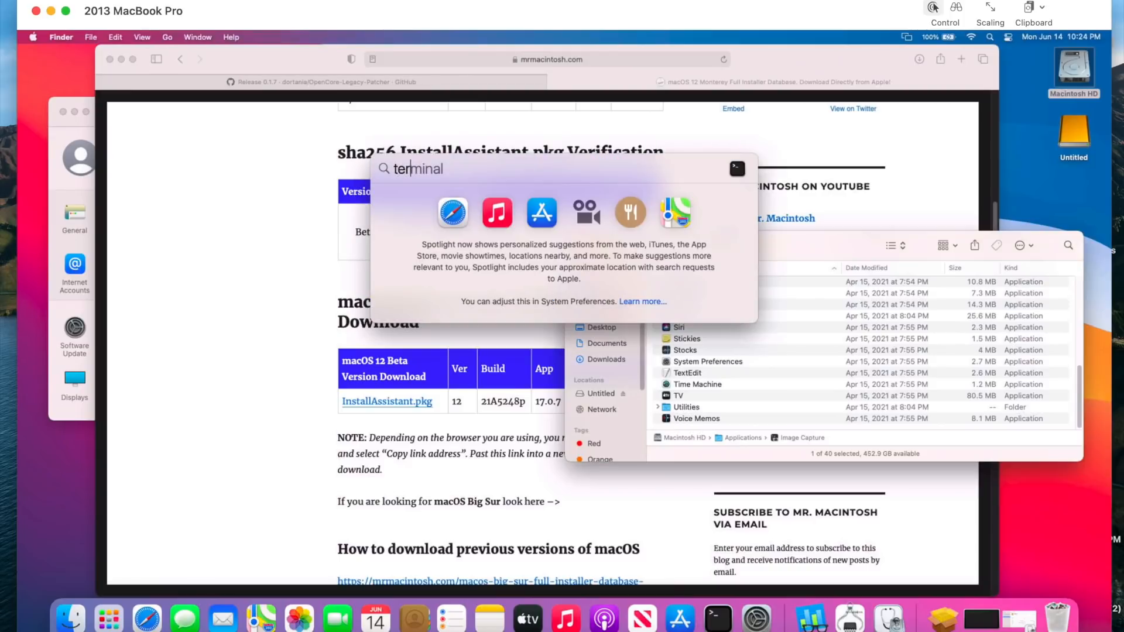
pyautogui.press('Return')
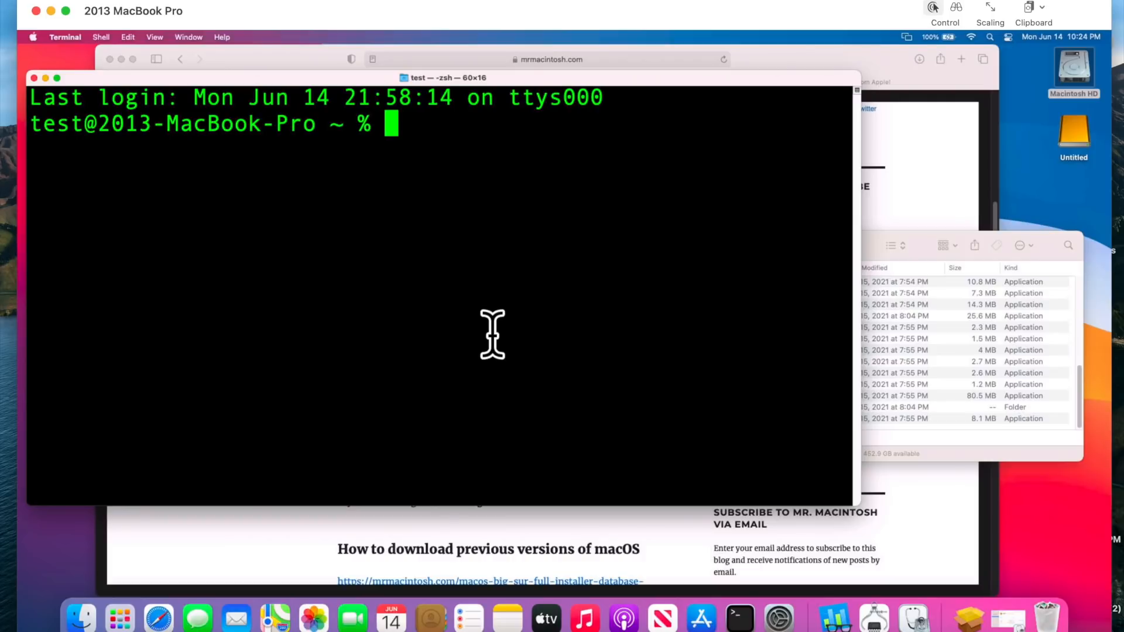
pyautogui.write('sudo')
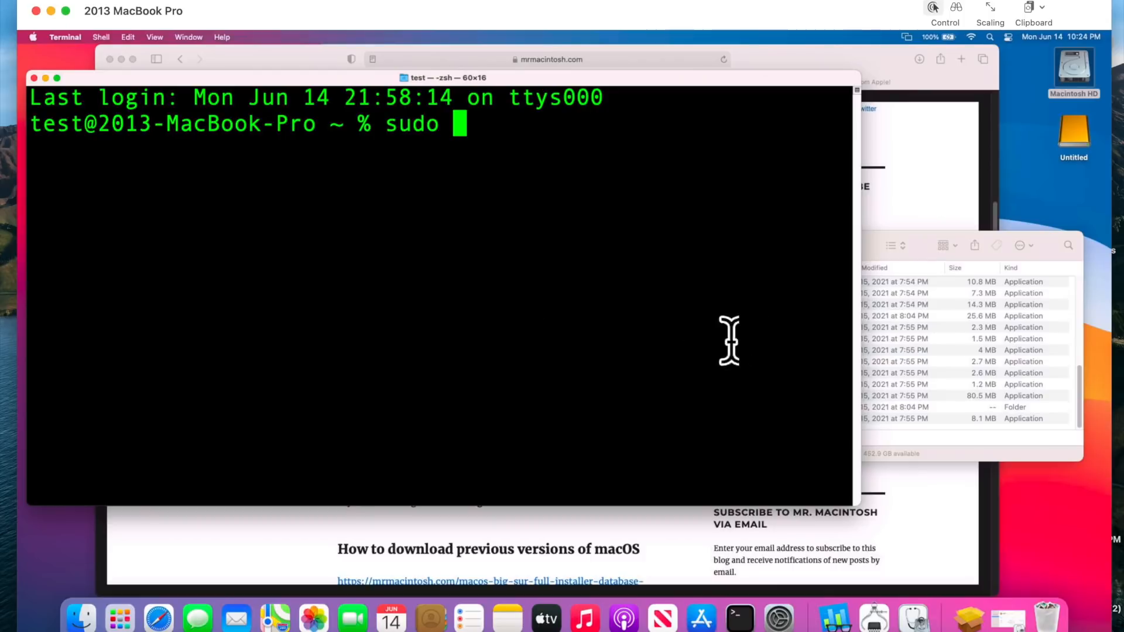
# - Show the package contents of Install macOS 12 Beta in Applications and open its Contents/Resources folder
pyautogui.click(872, 248)
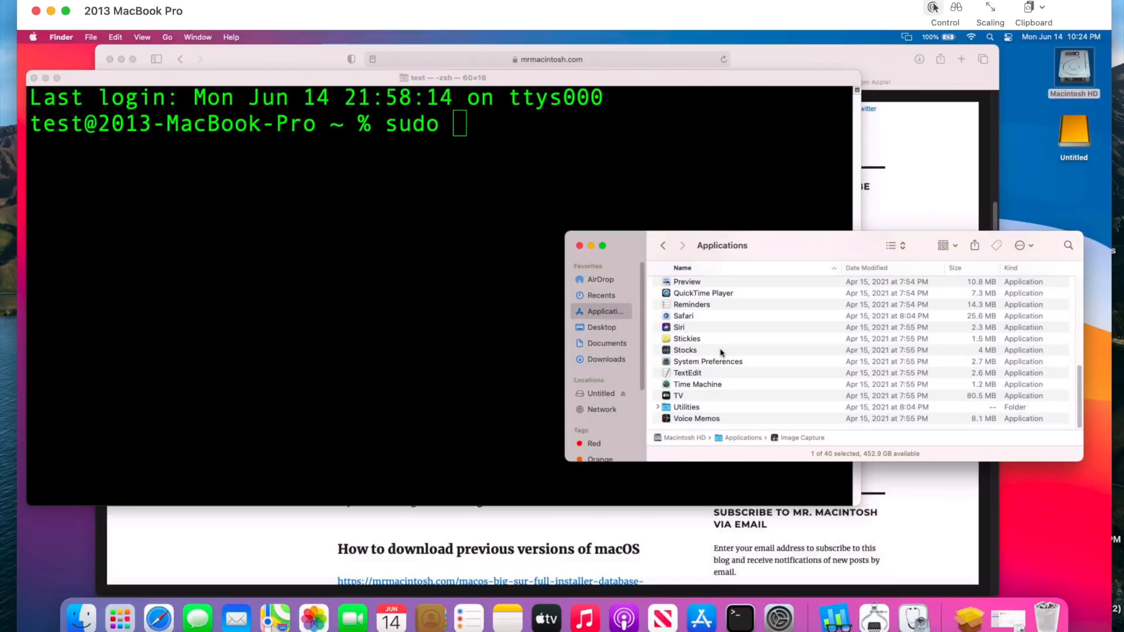
pyautogui.scroll(5, 720, 352)
pyautogui.click(697, 296)
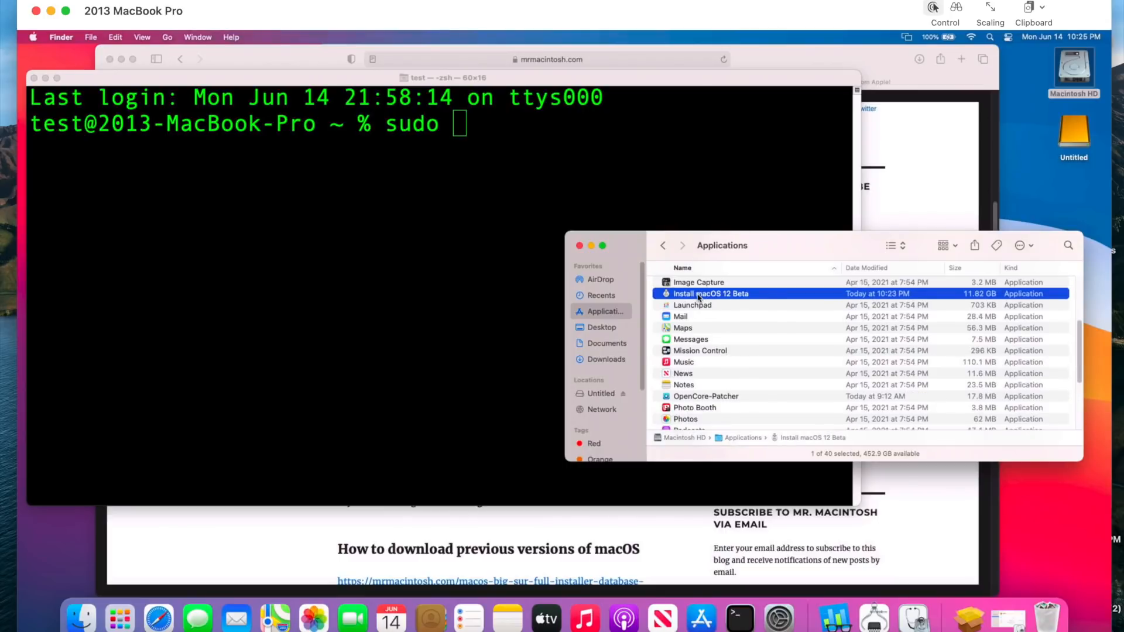
pyautogui.rightClick(698, 296)
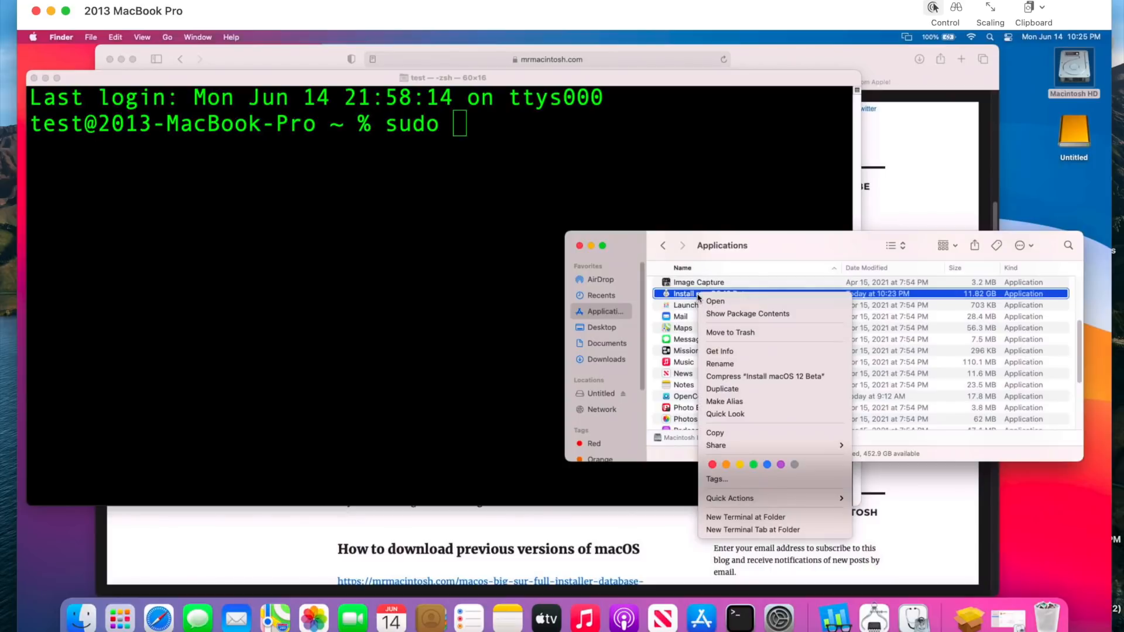
pyautogui.click(742, 315)
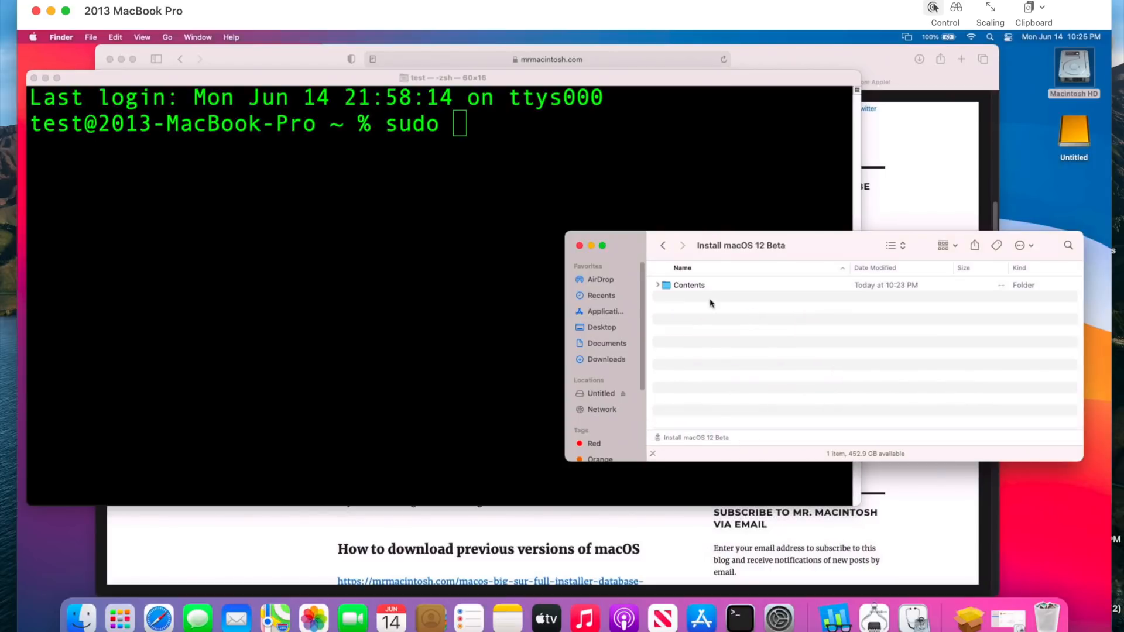
pyautogui.doubleClick(703, 286)
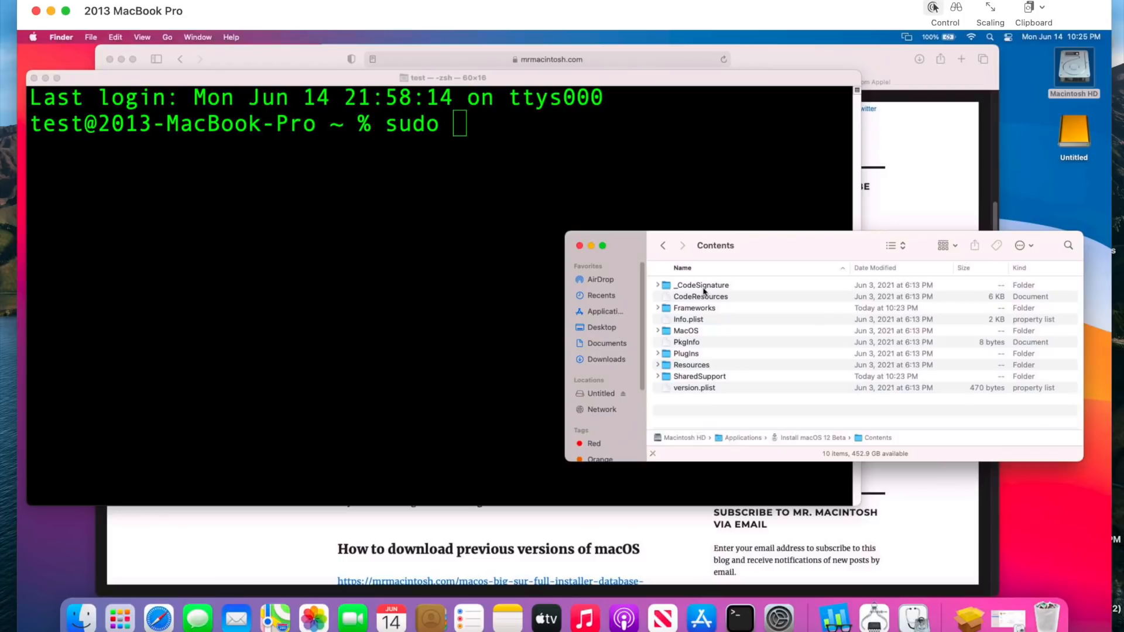
pyautogui.press('r')
pyautogui.doubleClick(701, 364)
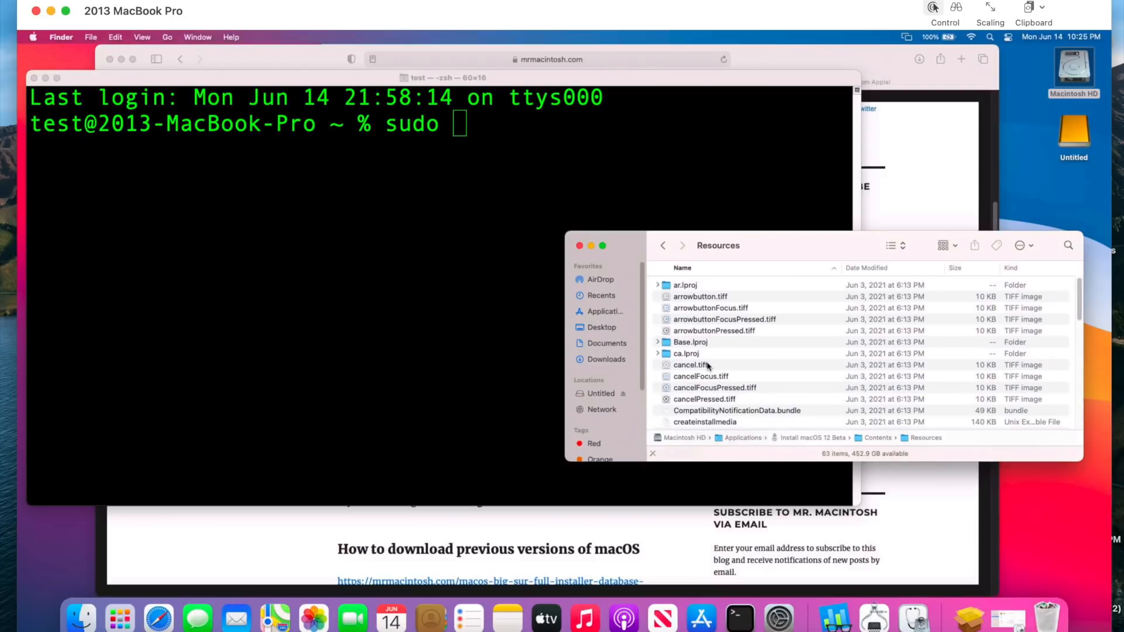
# - Add the path of the createinstallmedia file from the Resources folder to the sudo command in Terminal
pyautogui.press('c')
pyautogui.click(715, 422)
pyautogui.moveTo(745, 425); pyautogui.dragTo(451, 348)
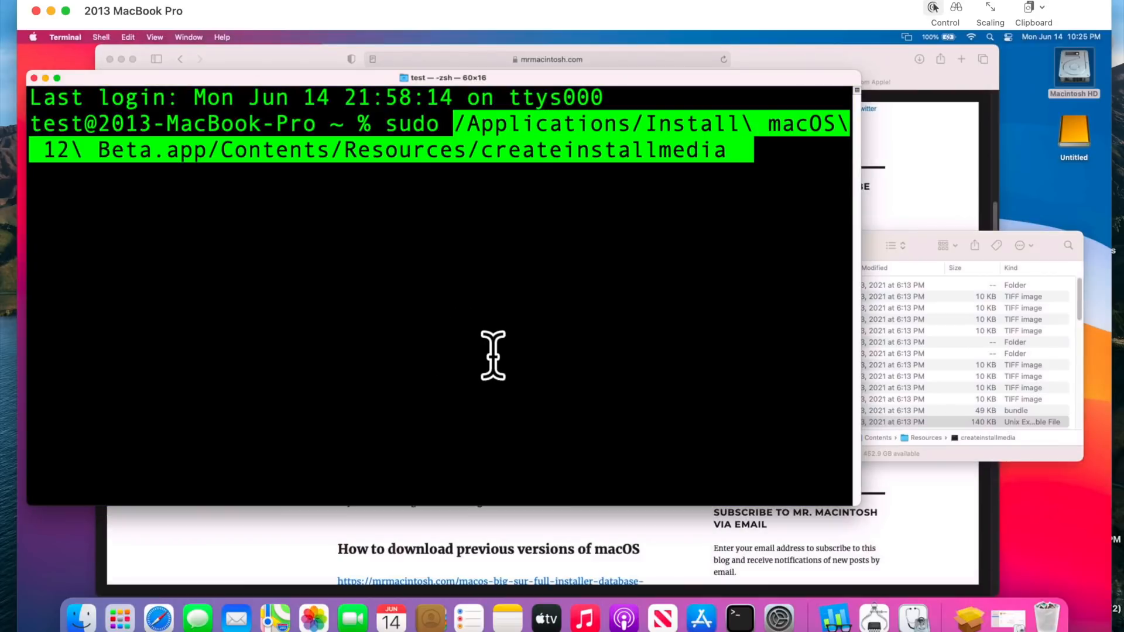
pyautogui.press('Right')
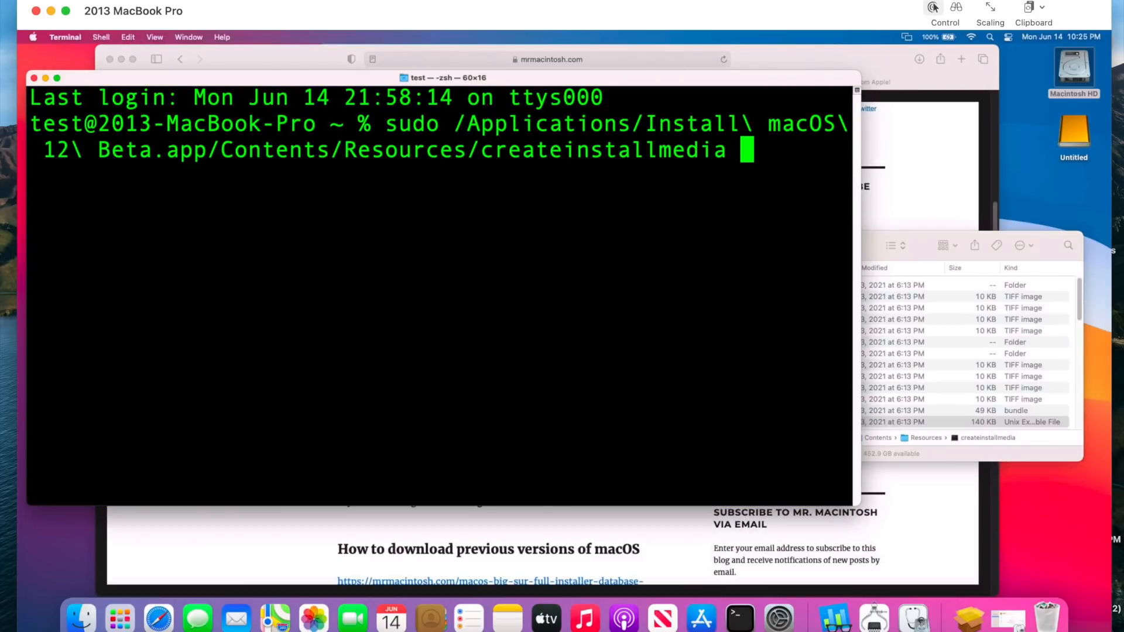
# - Complete the command with the --volume option and the USB drive's path /Volumes/Untitled
pyautogui.write('-')
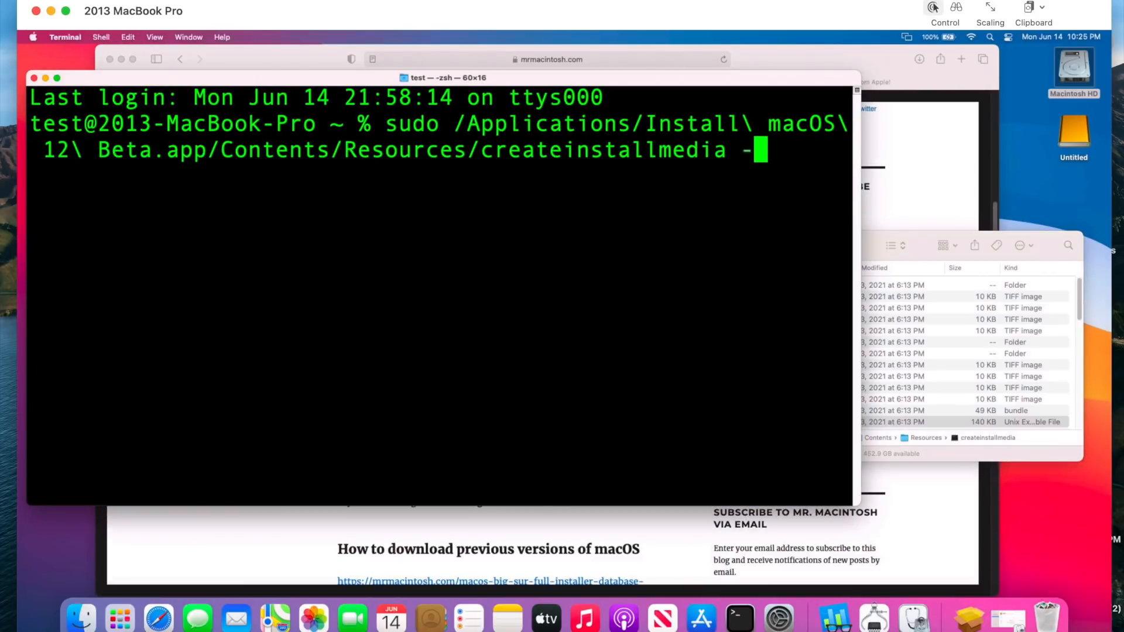
pyautogui.write('-vol')
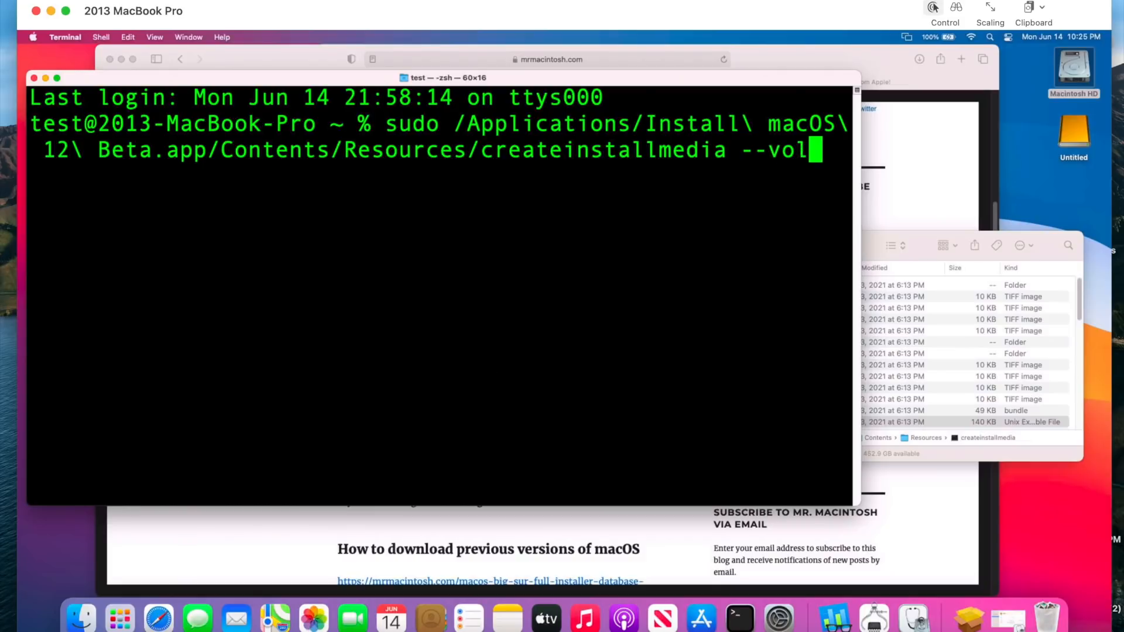
pyautogui.write('ume')
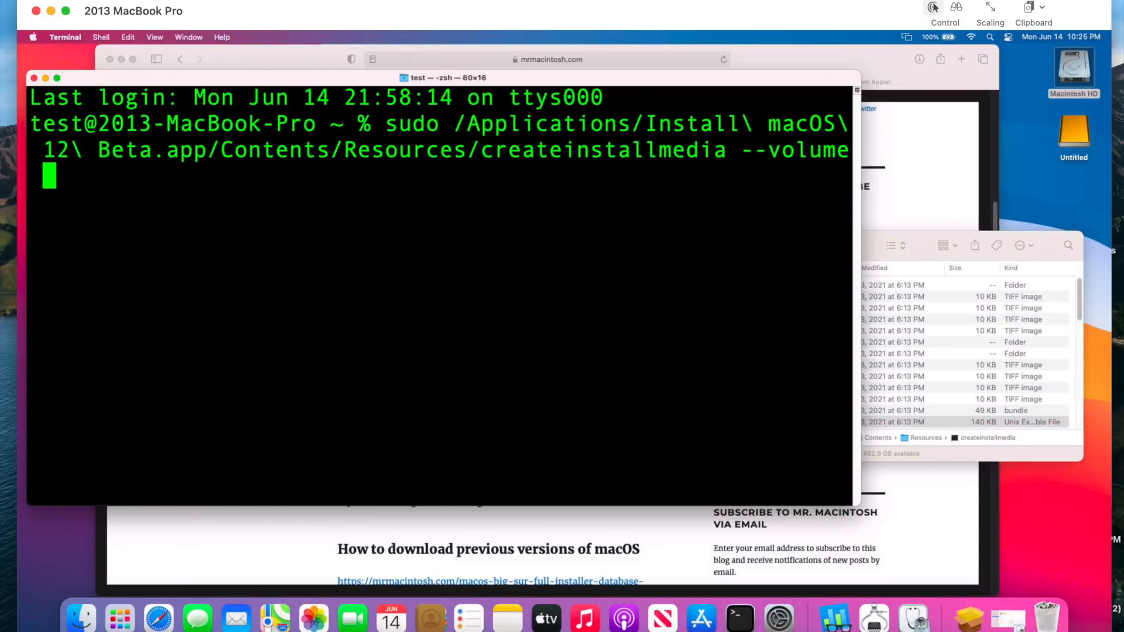
pyautogui.moveTo(1080, 135); pyautogui.dragTo(376, 220)
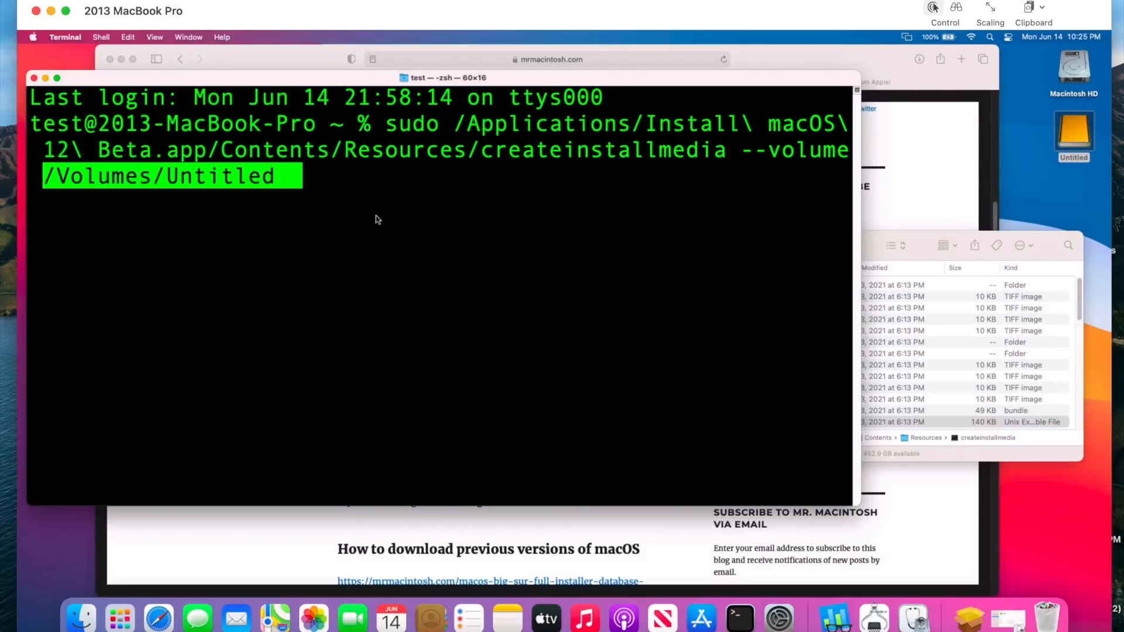
# - Run the createinstallmedia command, authorize it with the account password, and answer y to erase the USB volume
pyautogui.press('Return')
pyautogui.press('Return')
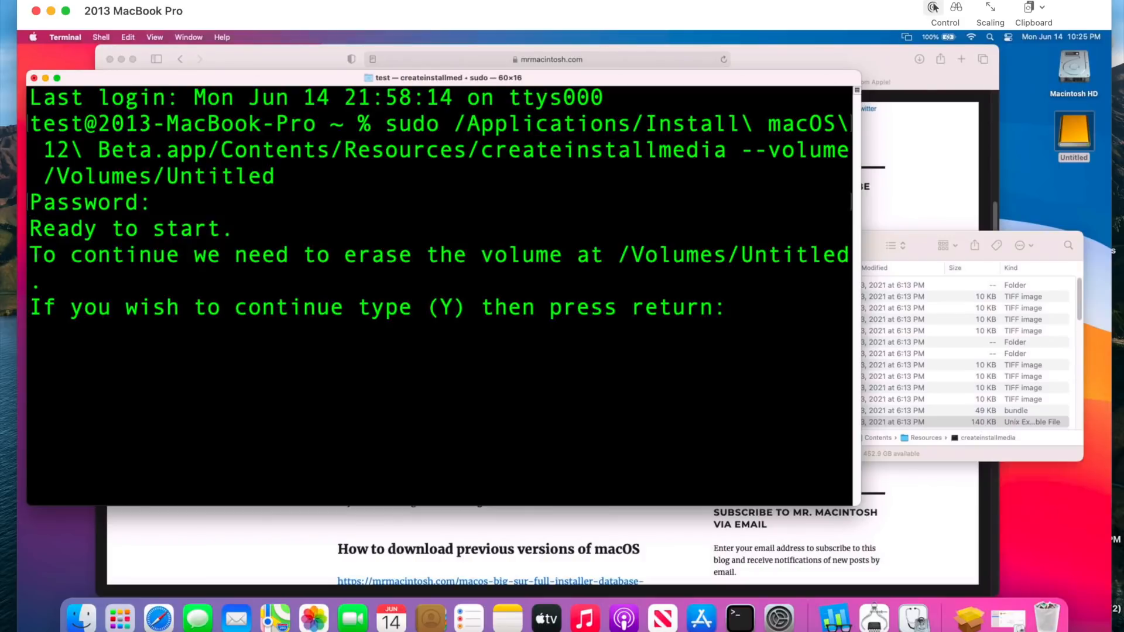
pyautogui.write('y')
pyautogui.press('Return')
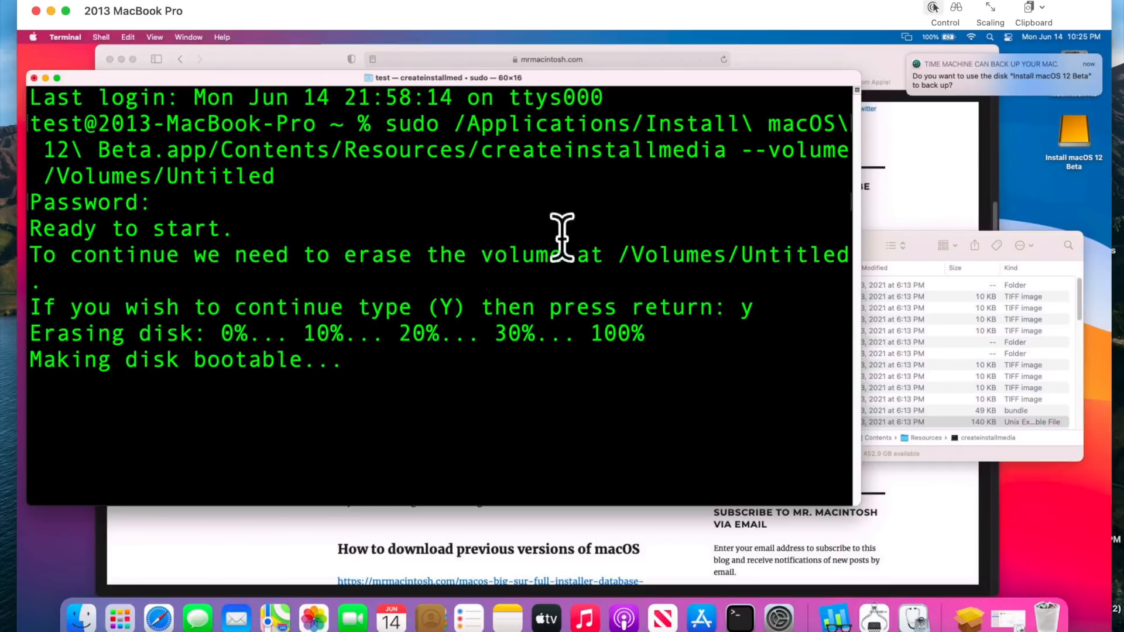
# - Monitor disk activity in Activity Monitor, moving its window lower over the Terminal output, and return to the Terminal window
pyautogui.click(1041, 542)
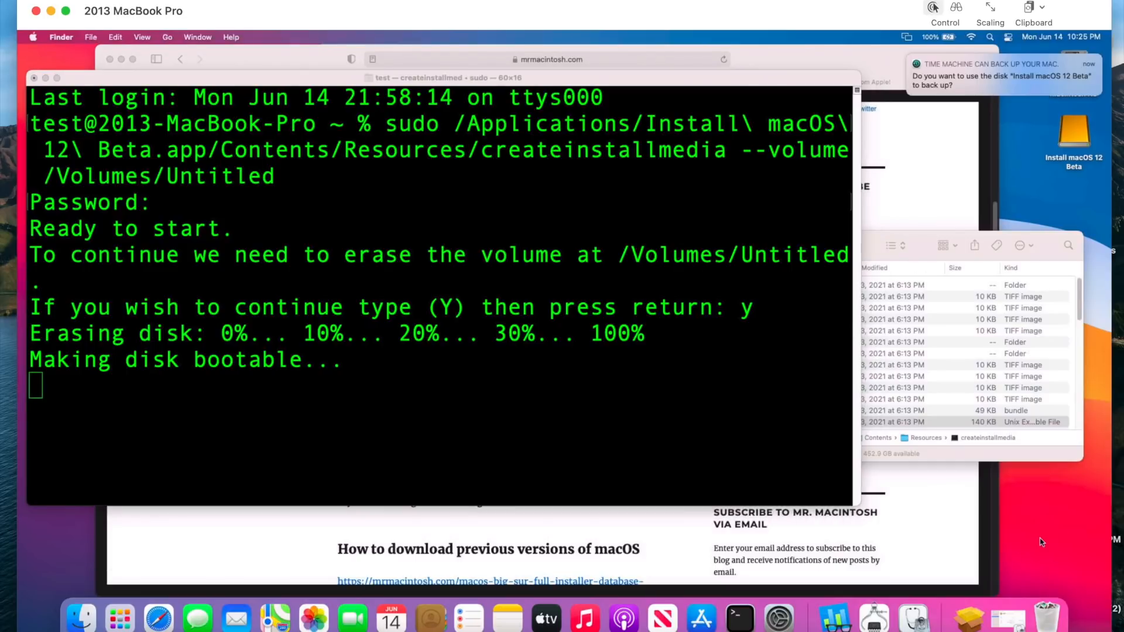
pyautogui.press('super+space')
pyautogui.write('teract')
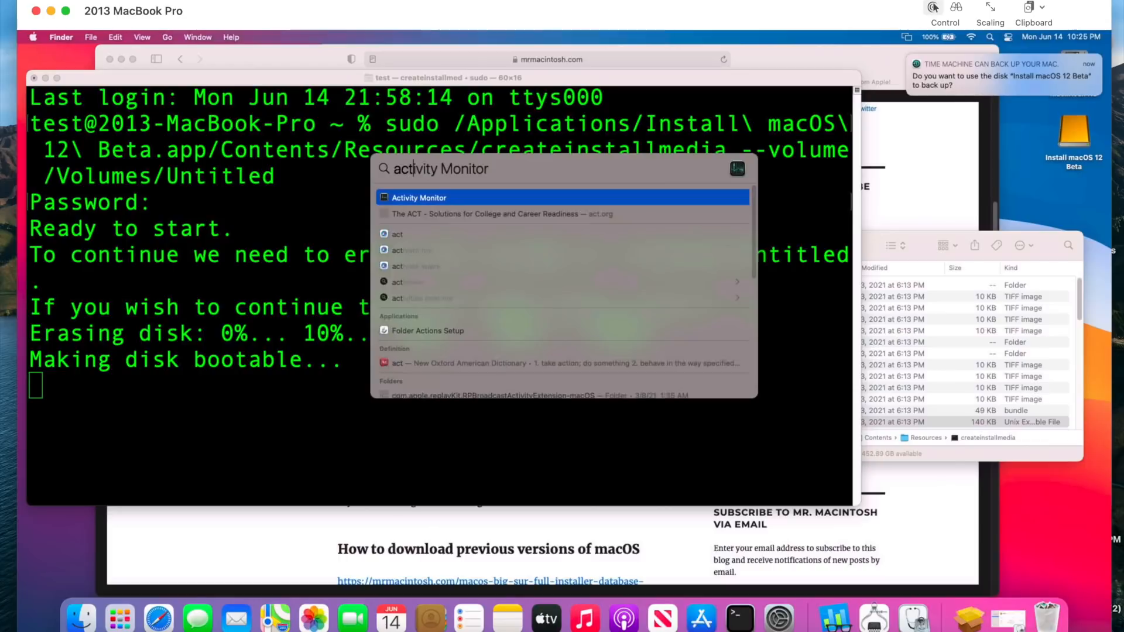
pyautogui.press('Return')
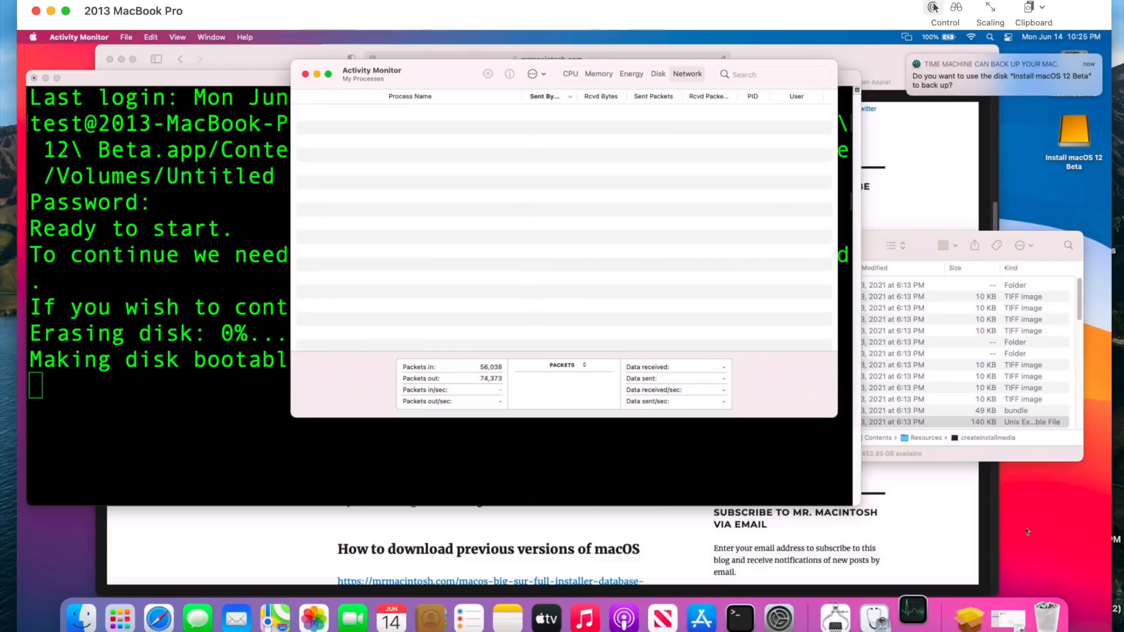
pyautogui.click(659, 75)
pyautogui.moveTo(450, 75); pyautogui.dragTo(205, 251)
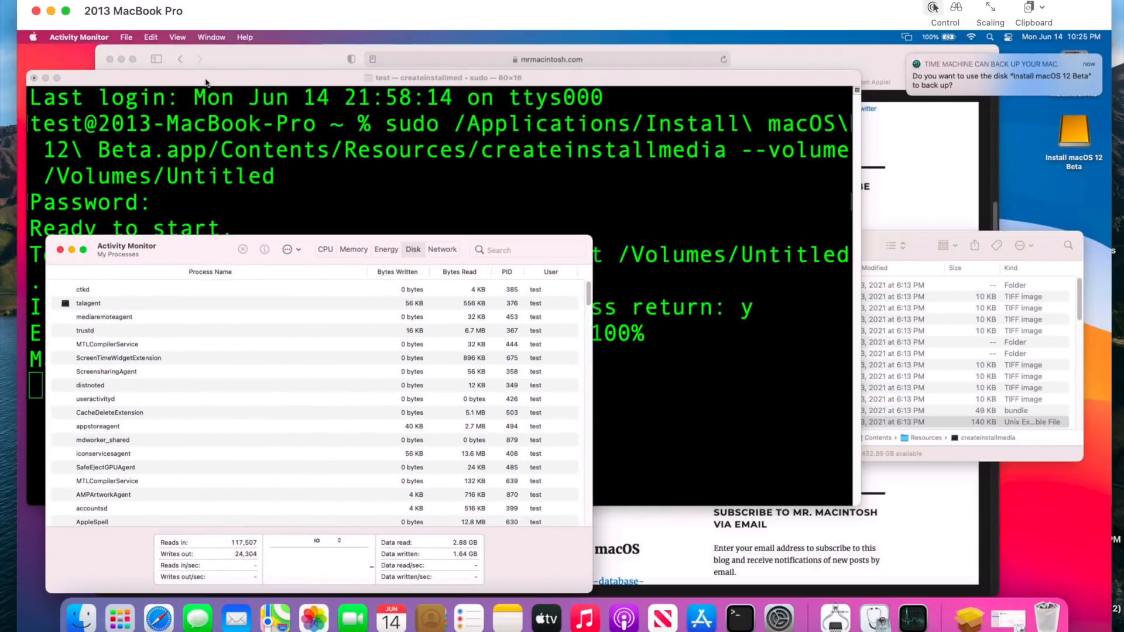
pyautogui.click(206, 81)
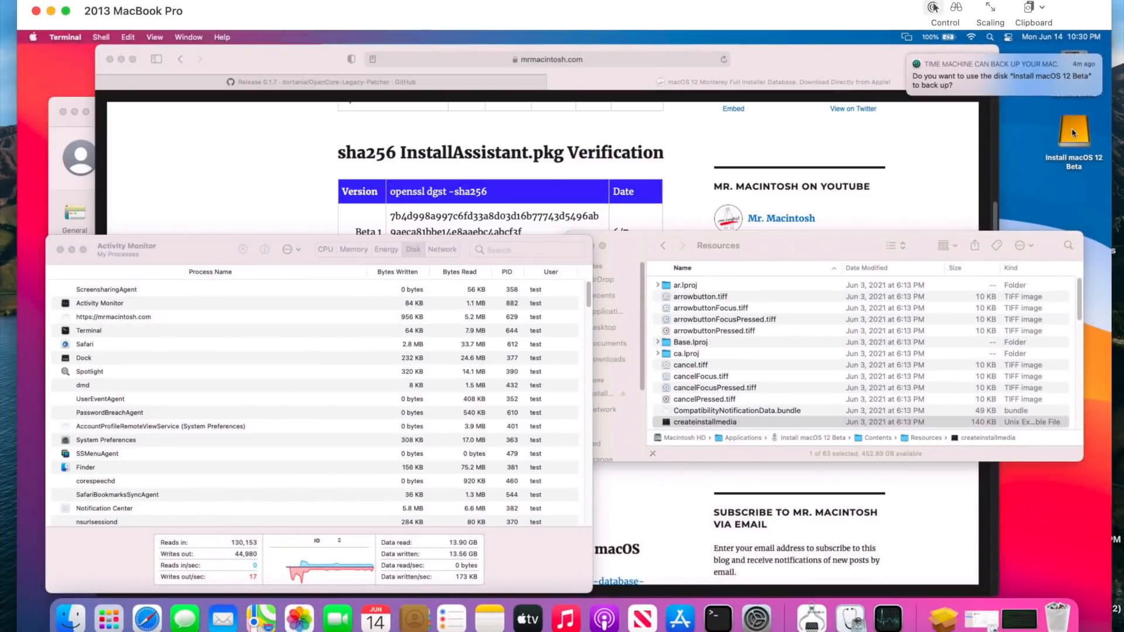
# - Dismiss the Time Machine notification and launch OpenCore-Patcher from the Applications folder, allowing the downloaded app to open
pyautogui.click(1073, 132)
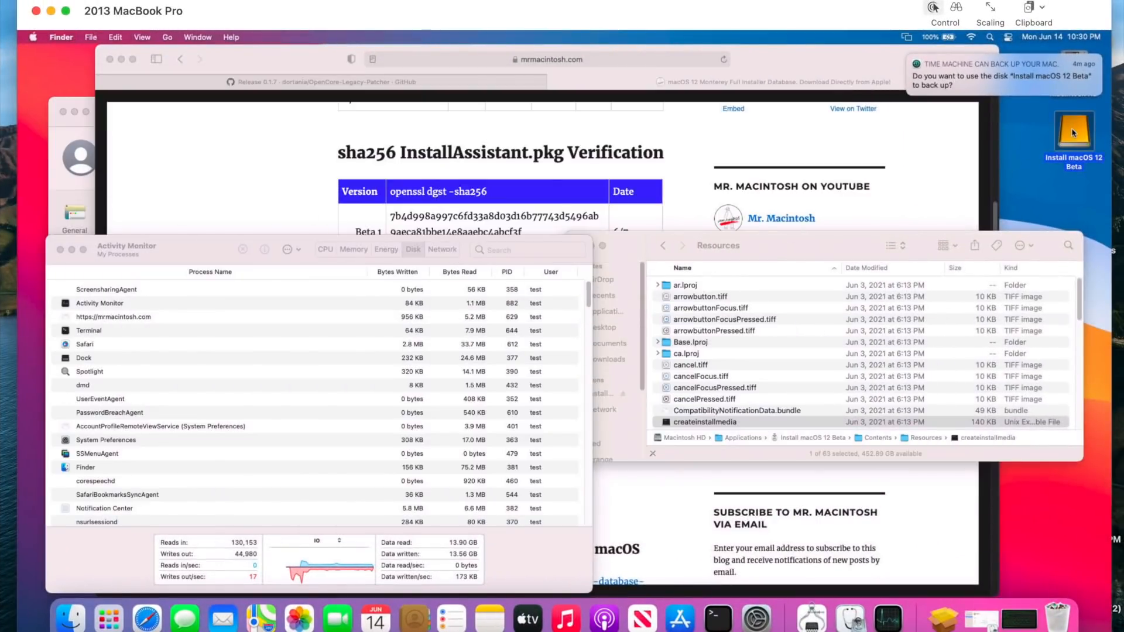
pyautogui.click(909, 57)
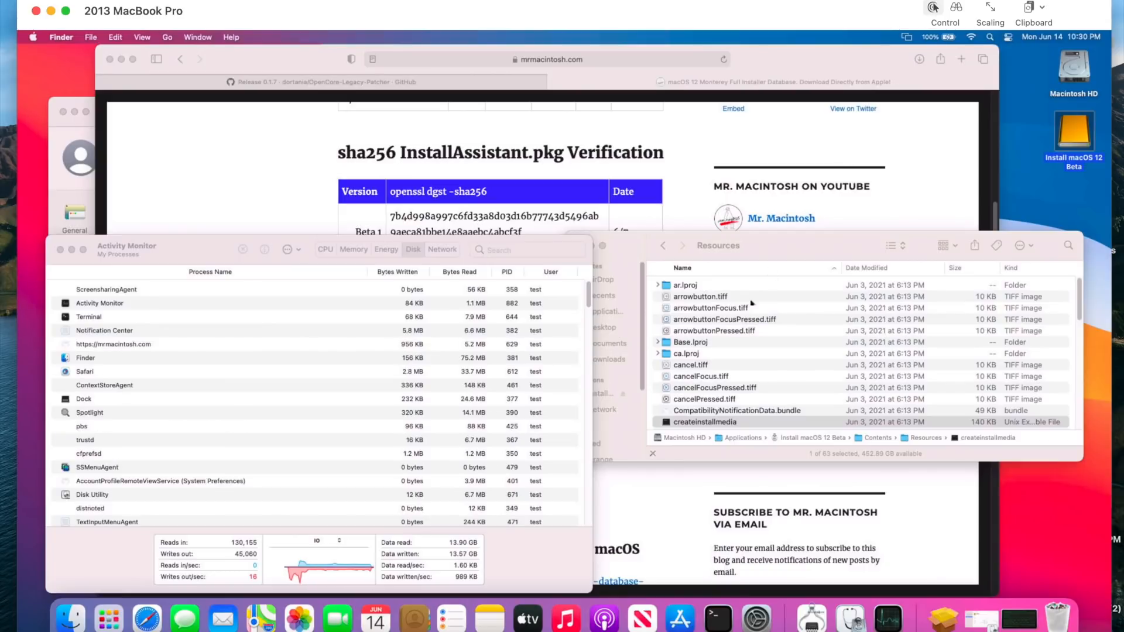
pyautogui.click(758, 245)
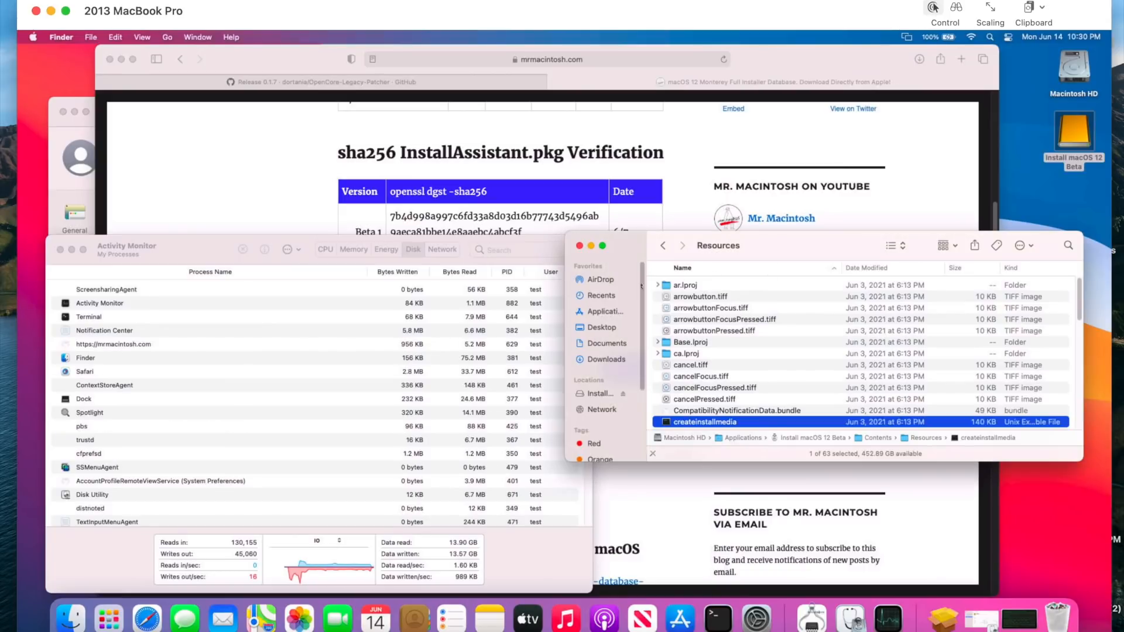
pyautogui.click(606, 313)
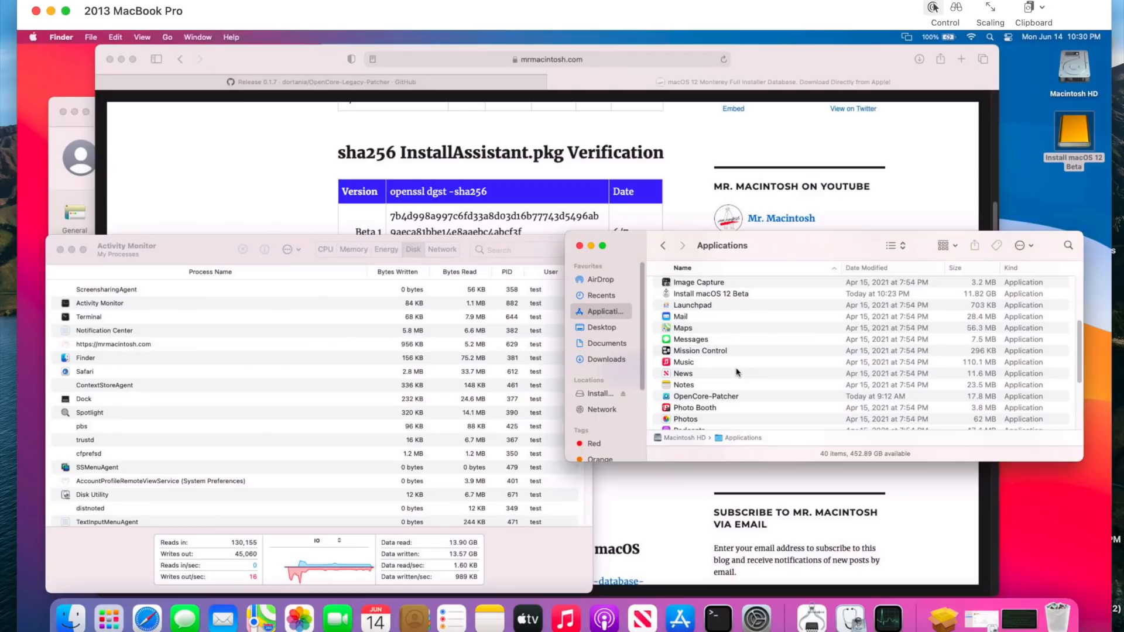
pyautogui.press('o')
pyautogui.doubleClick(728, 396)
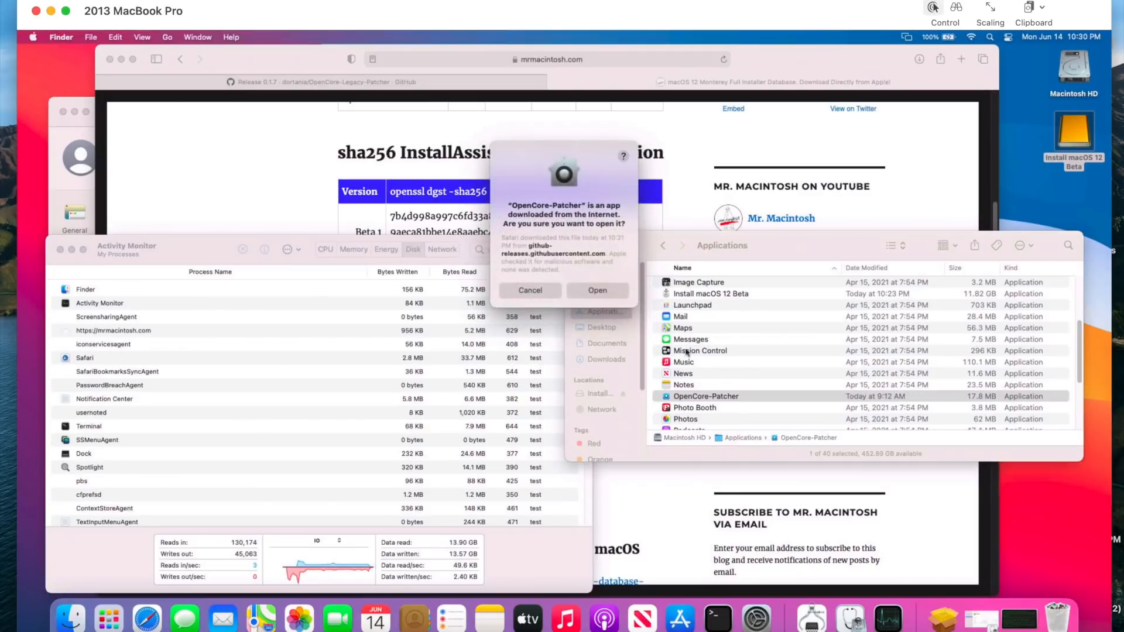
pyautogui.click(597, 291)
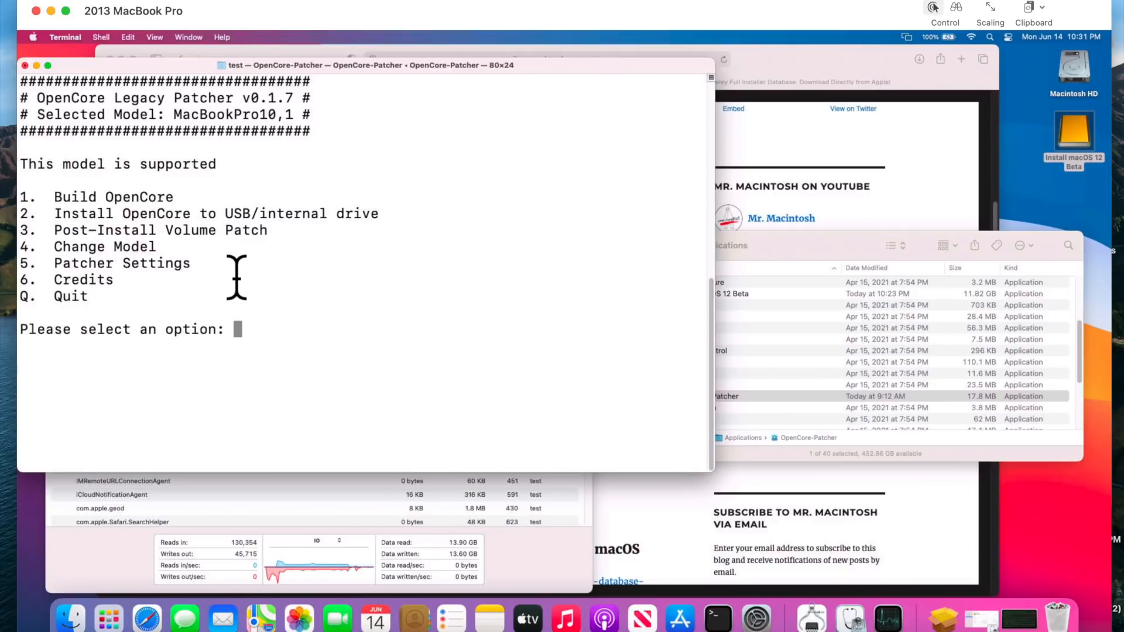
# - Visit Patcher Settings, build OpenCore for the selected MacBookPro10,1 model, and return to the patcher's main menu
pyautogui.write('5')
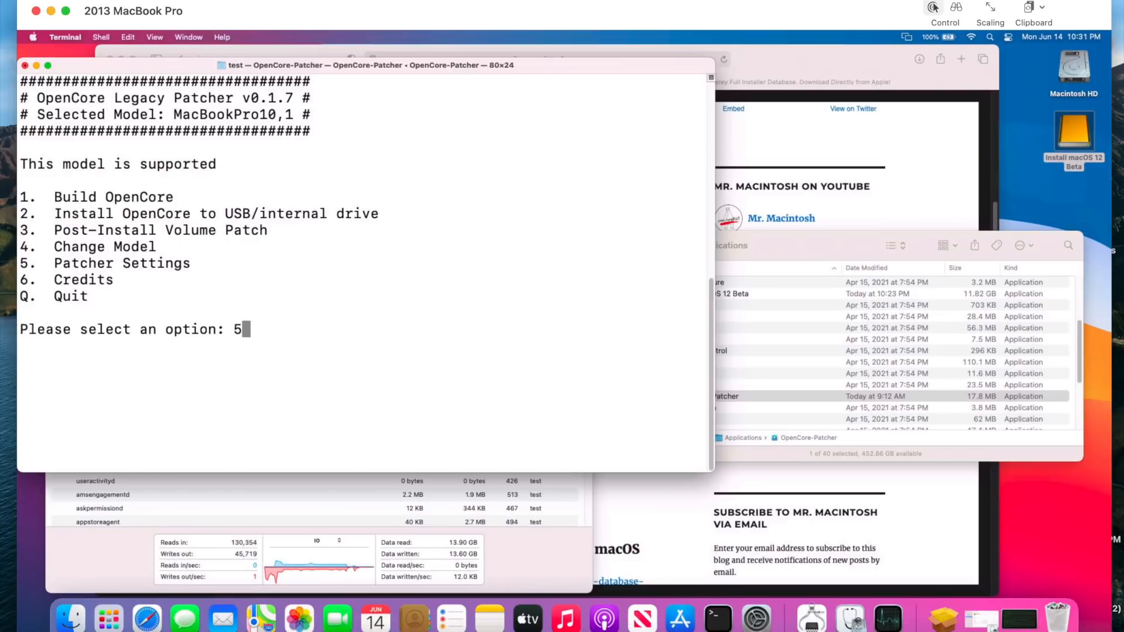
pyautogui.press('Return')
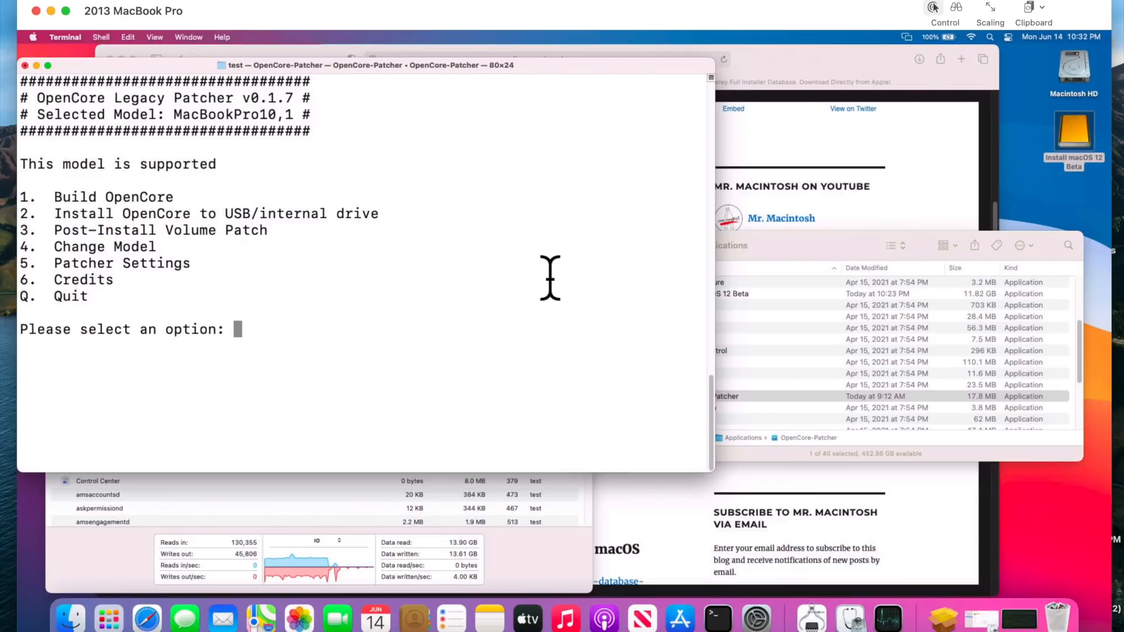
pyautogui.write('1')
pyautogui.press('Return')
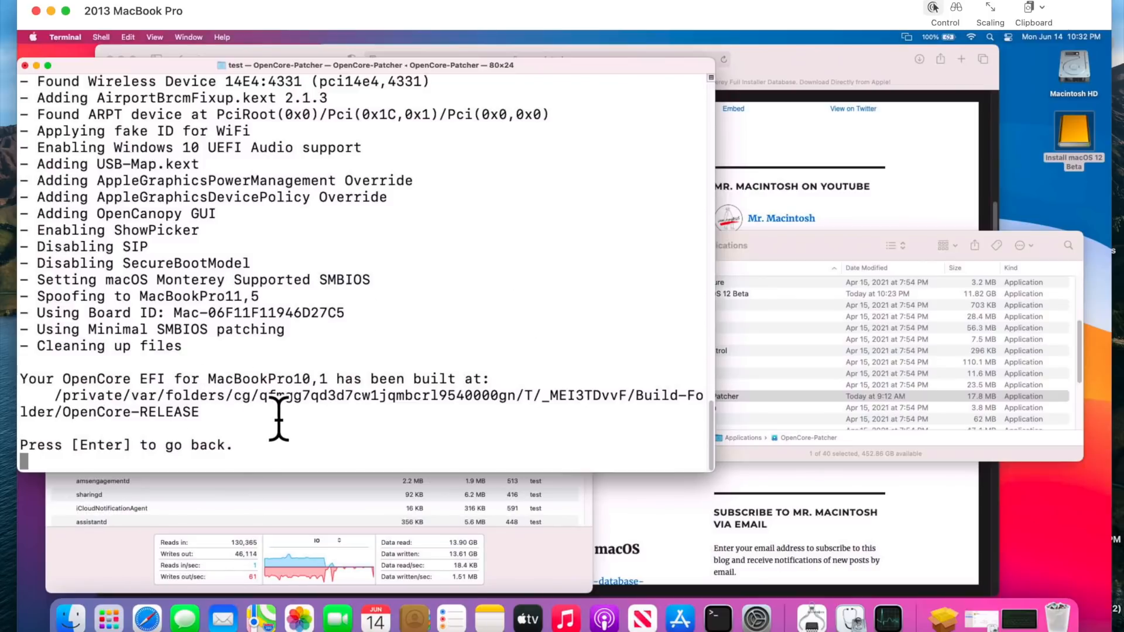
pyautogui.press('Return')
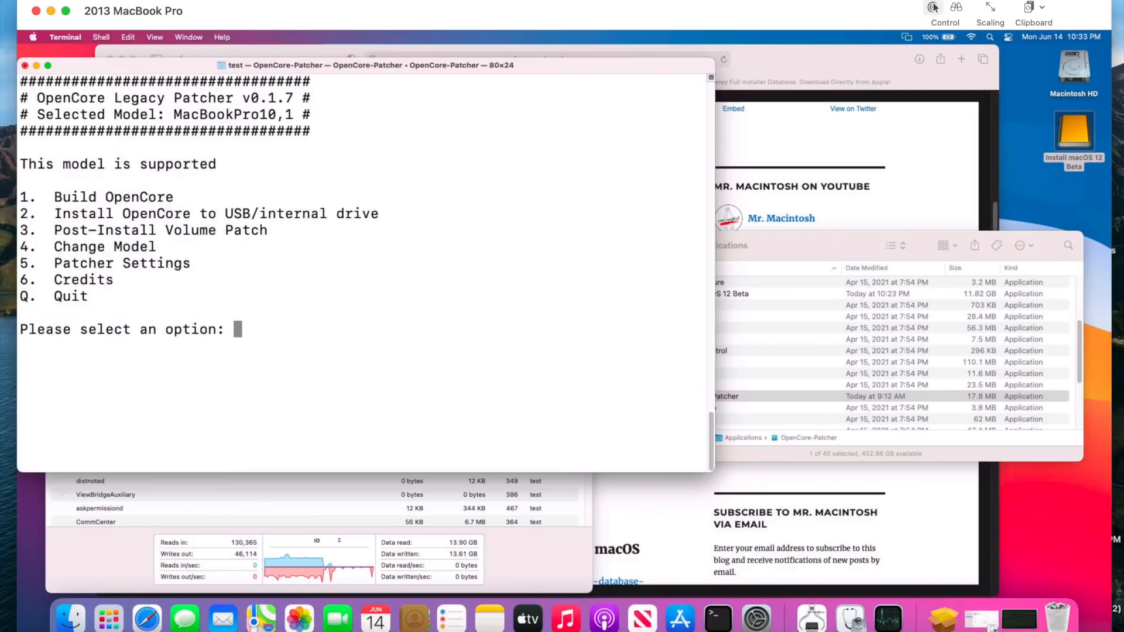
# - Install OpenCore to the EFI partition disk2s1 on the 120.0 GB disk2, authorizing the copy with the account password
pyautogui.write('2')
pyautogui.press('Return')
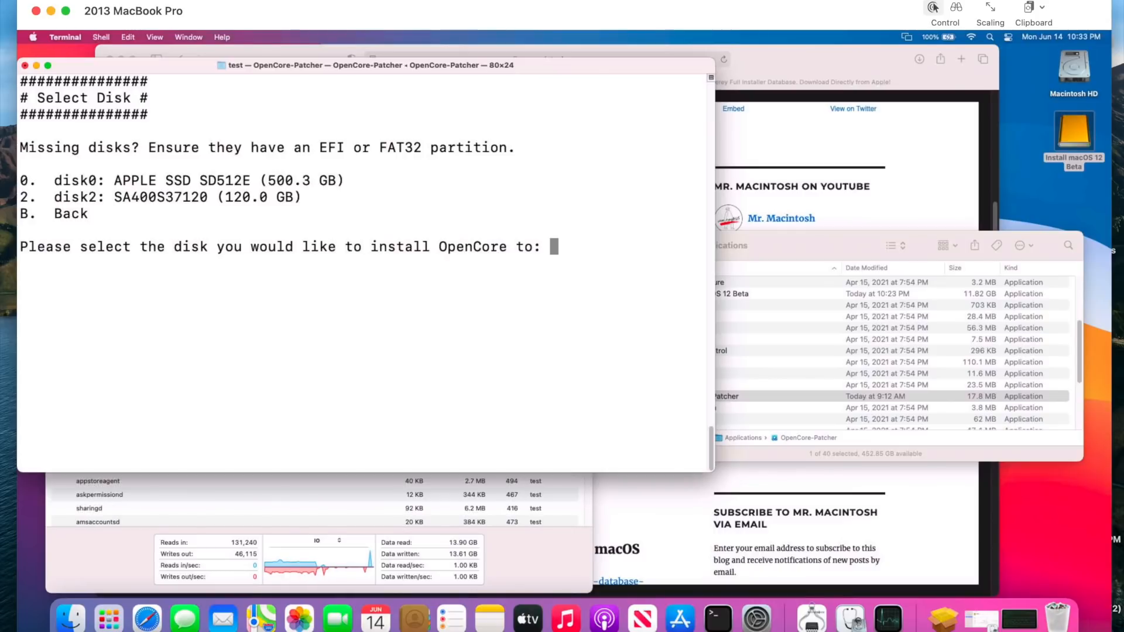
pyautogui.write('2')
pyautogui.press('Return')
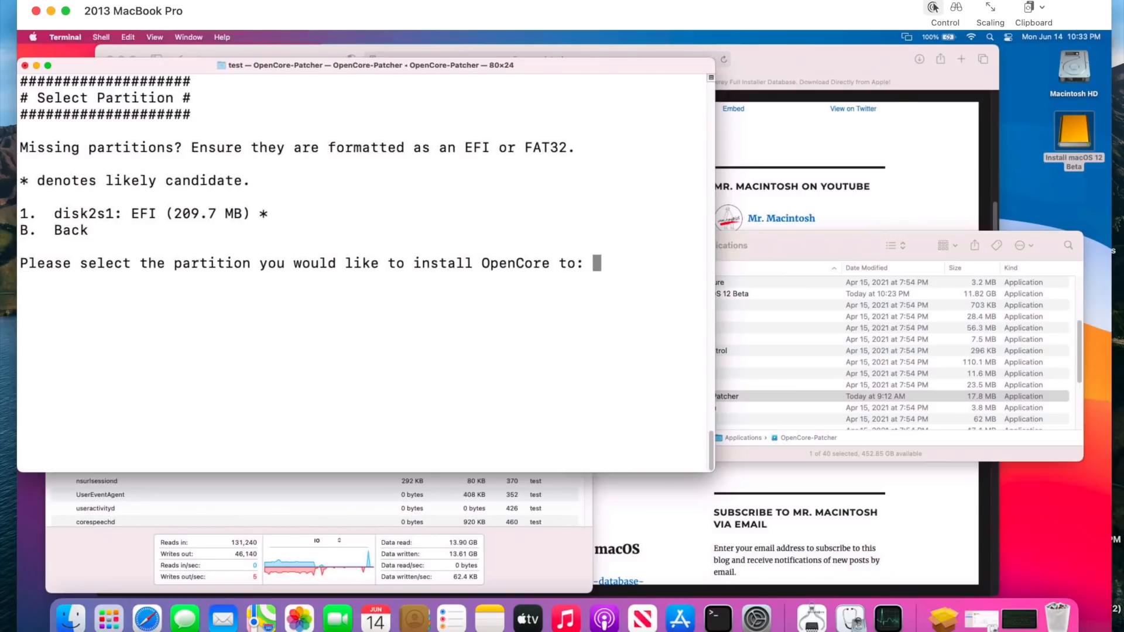
pyautogui.write('1')
pyautogui.press('Return')
pyautogui.write('test')
pyautogui.press('Return')
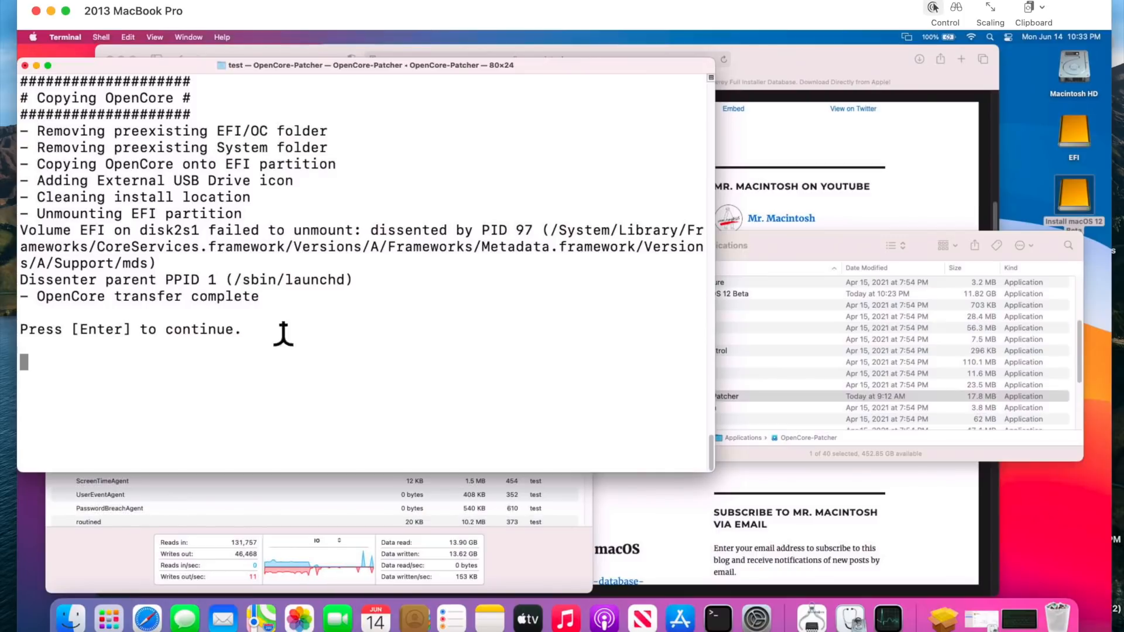
# - Review the line about copying OpenCore onto the EFI partition, then quit the patcher and terminate its Terminal window
pyautogui.moveTo(337, 164); pyautogui.dragTo(46, 165)
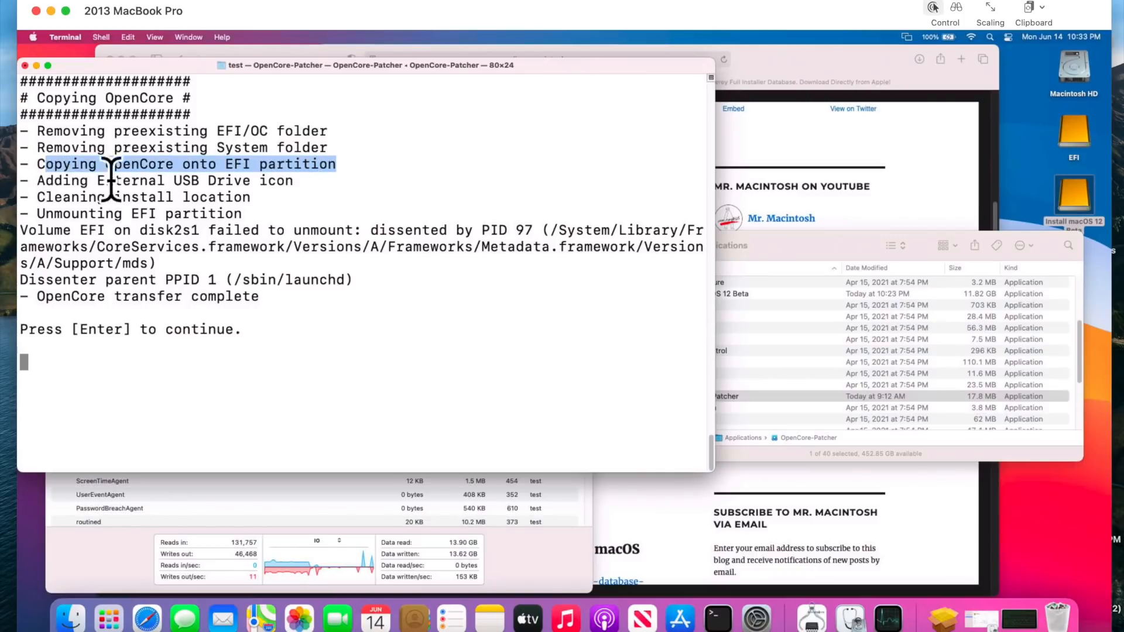
pyautogui.click(188, 272)
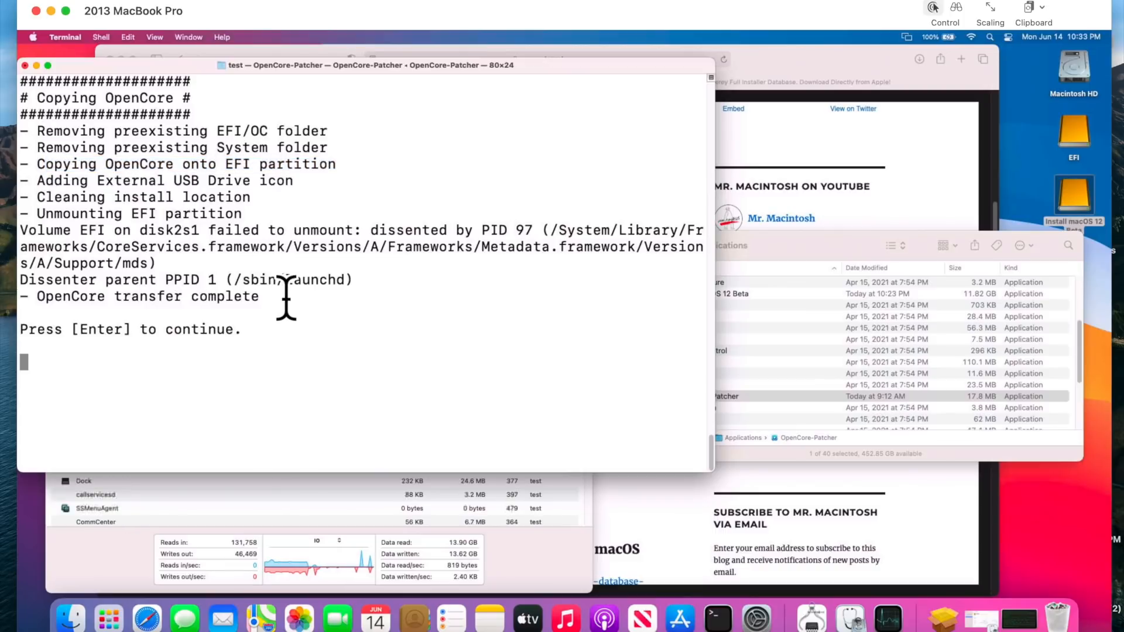
pyautogui.press('Return')
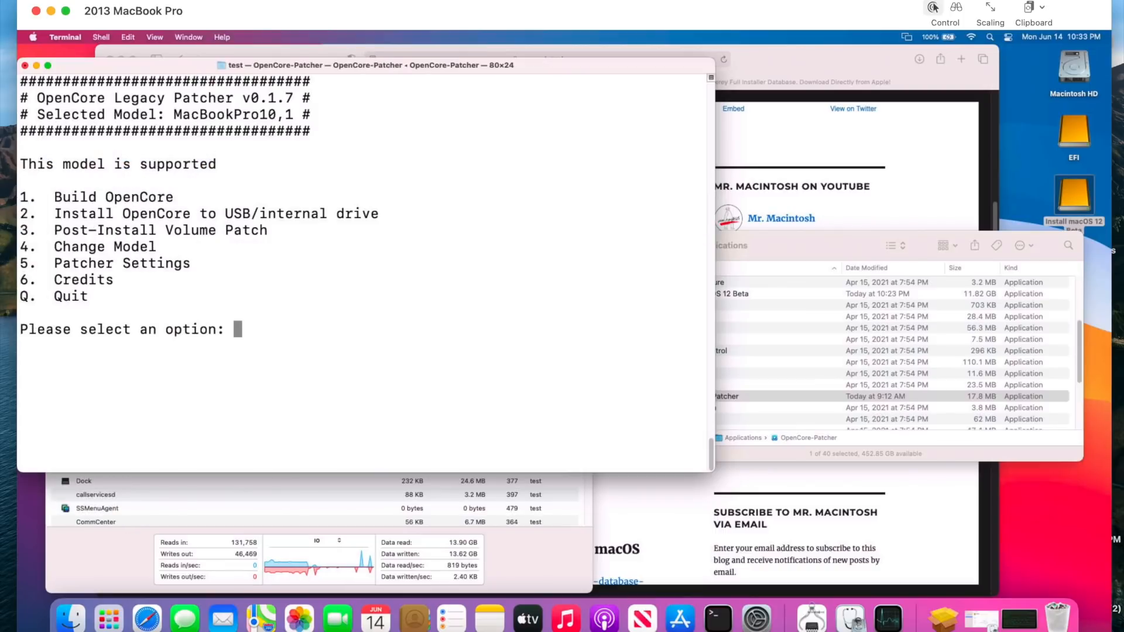
pyautogui.write('q')
pyautogui.press('Return')
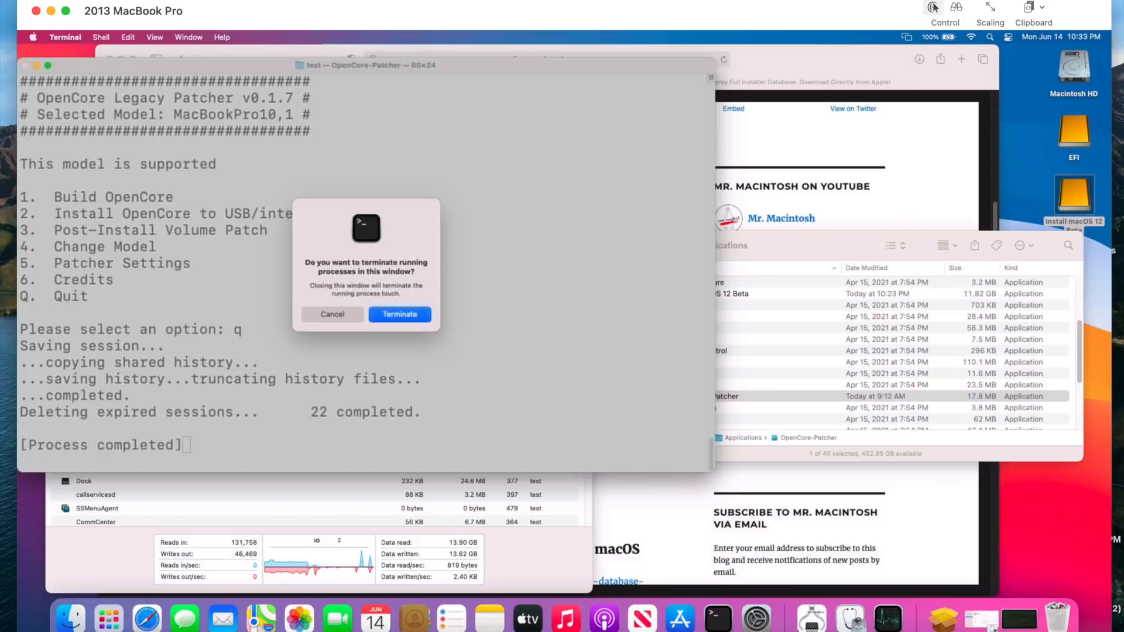
pyautogui.click(400, 315)
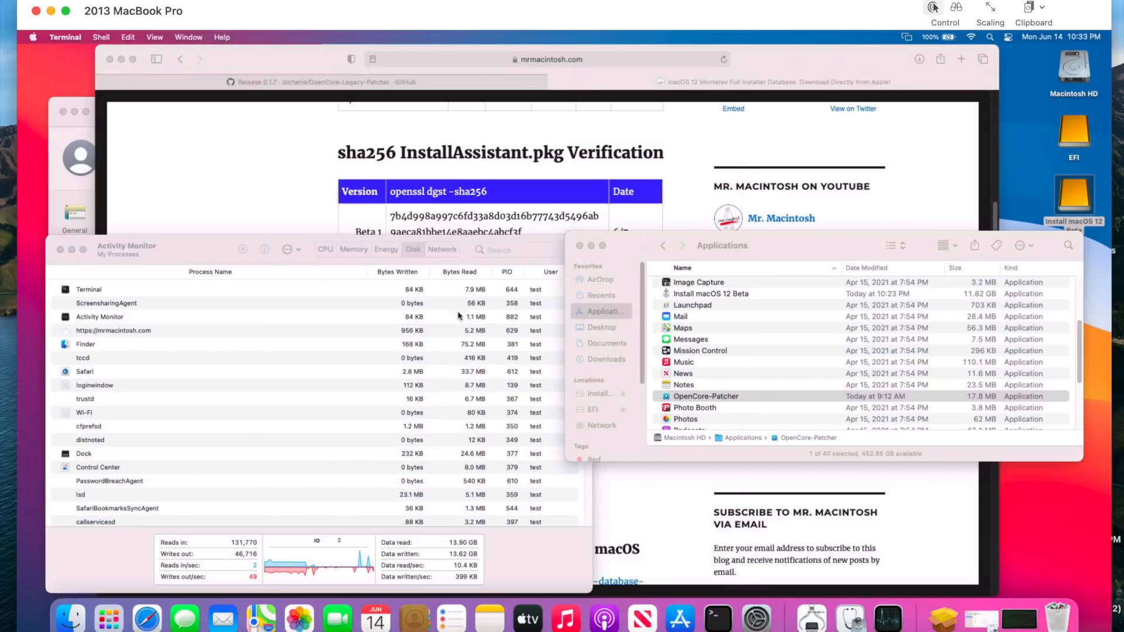
# - Inspect the EFI volume's EFI, OC and System folders in Finder, and close the EFI and Applications windows
pyautogui.click(1078, 124)
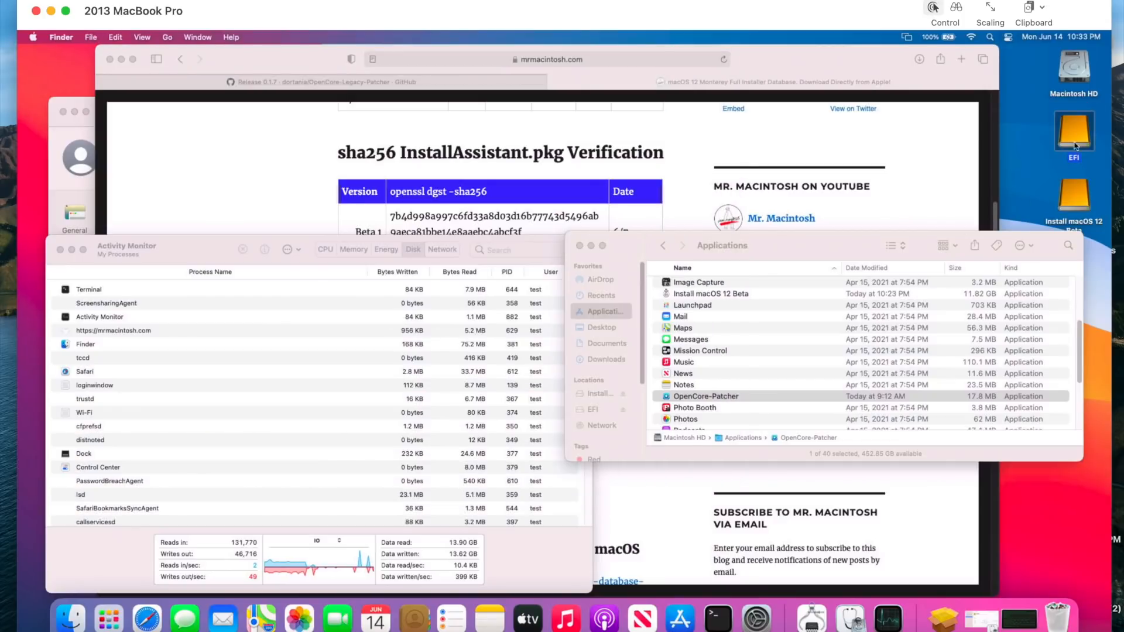
pyautogui.doubleClick(1075, 140)
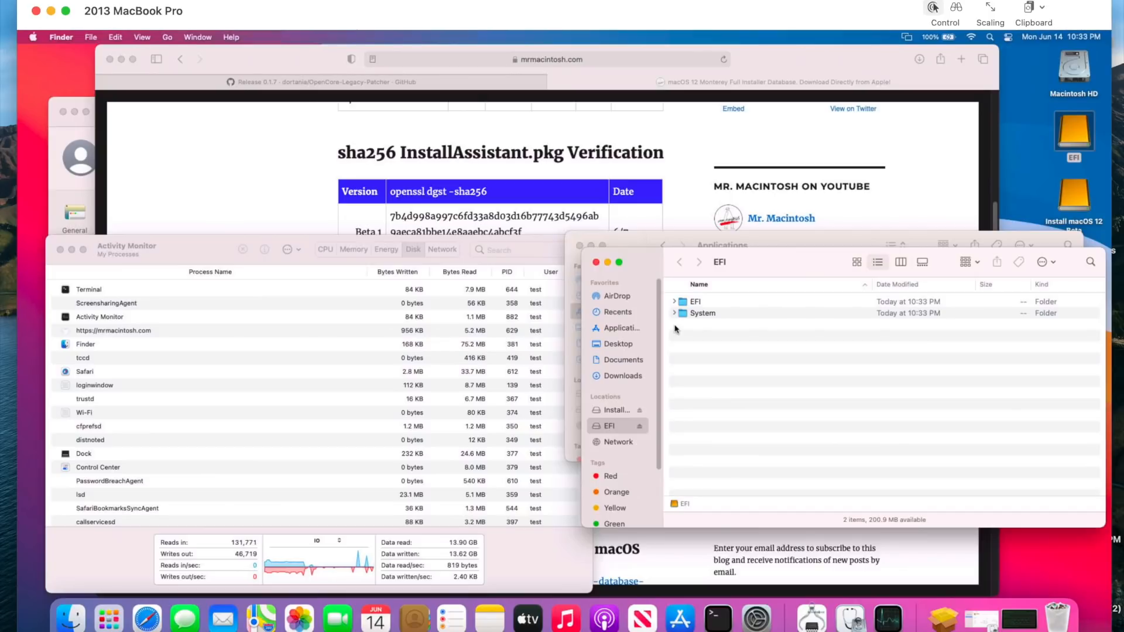
pyautogui.click(674, 302)
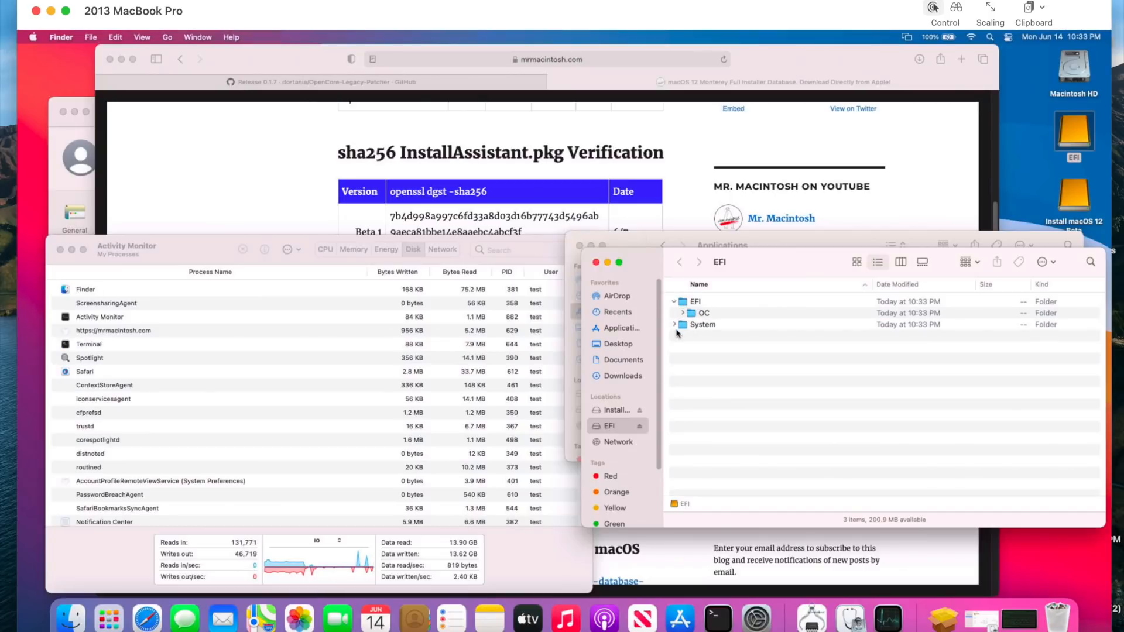
pyautogui.click(675, 325)
pyautogui.click(683, 313)
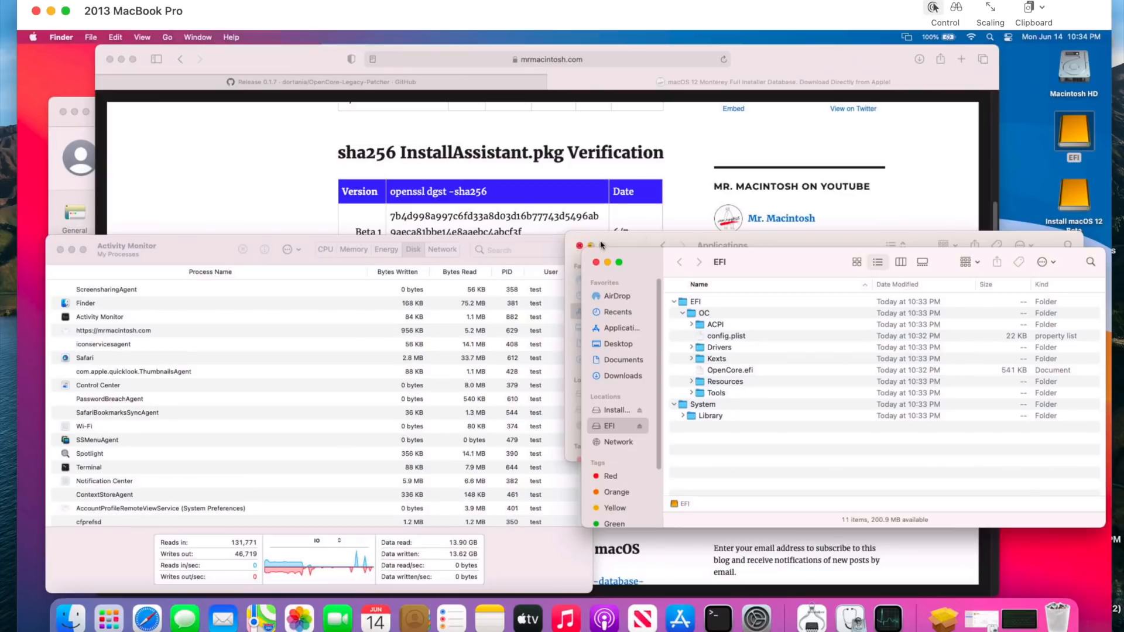
pyautogui.click(596, 263)
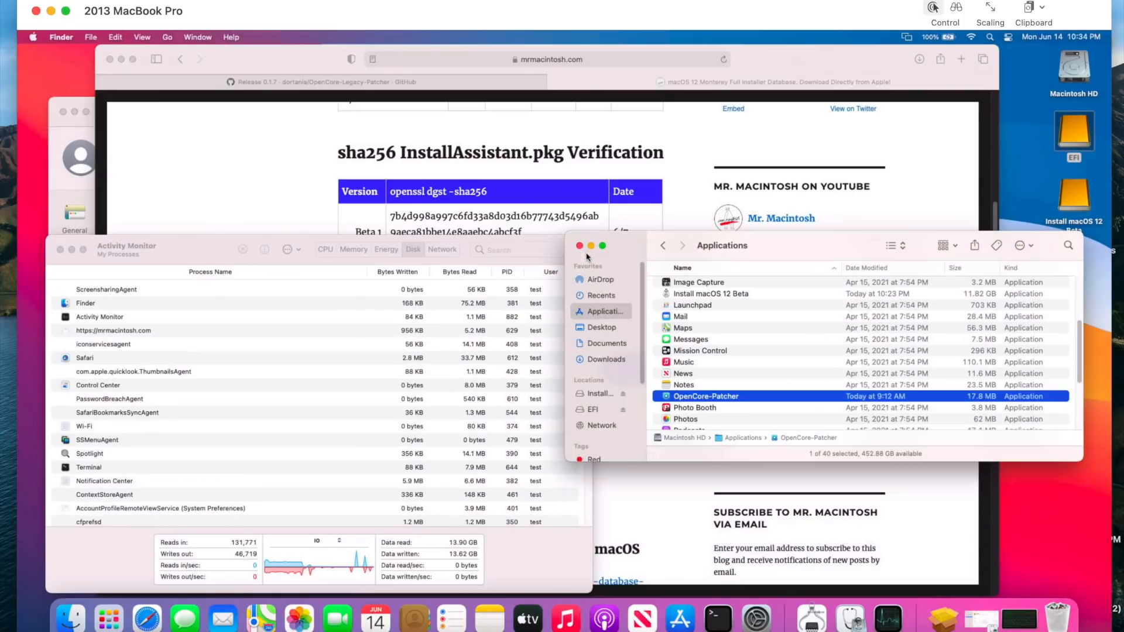
pyautogui.click(580, 246)
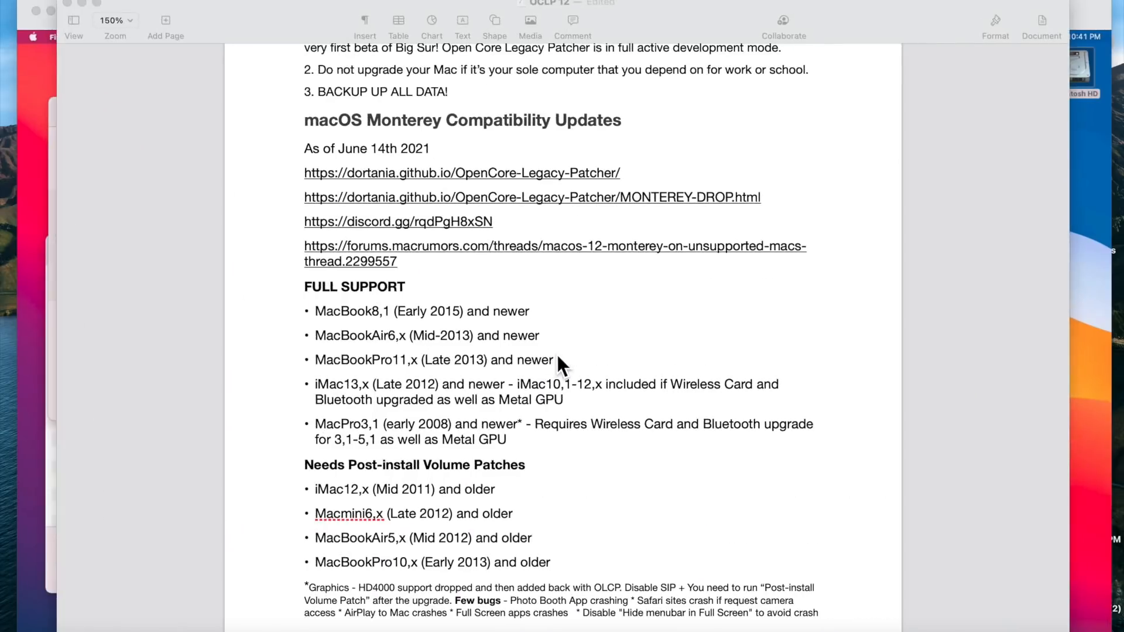
# - Read the macOS Monterey compatibility updates in the OCLP 12 document and put its window away
pyautogui.scroll(-3, 555, 352)
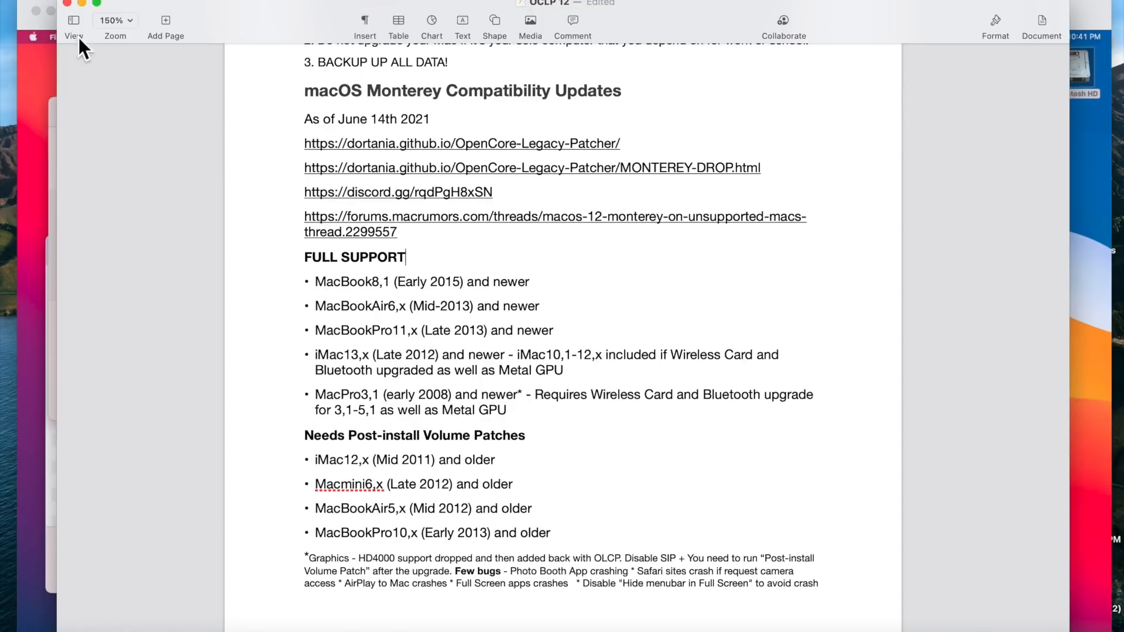
pyautogui.click(82, 4)
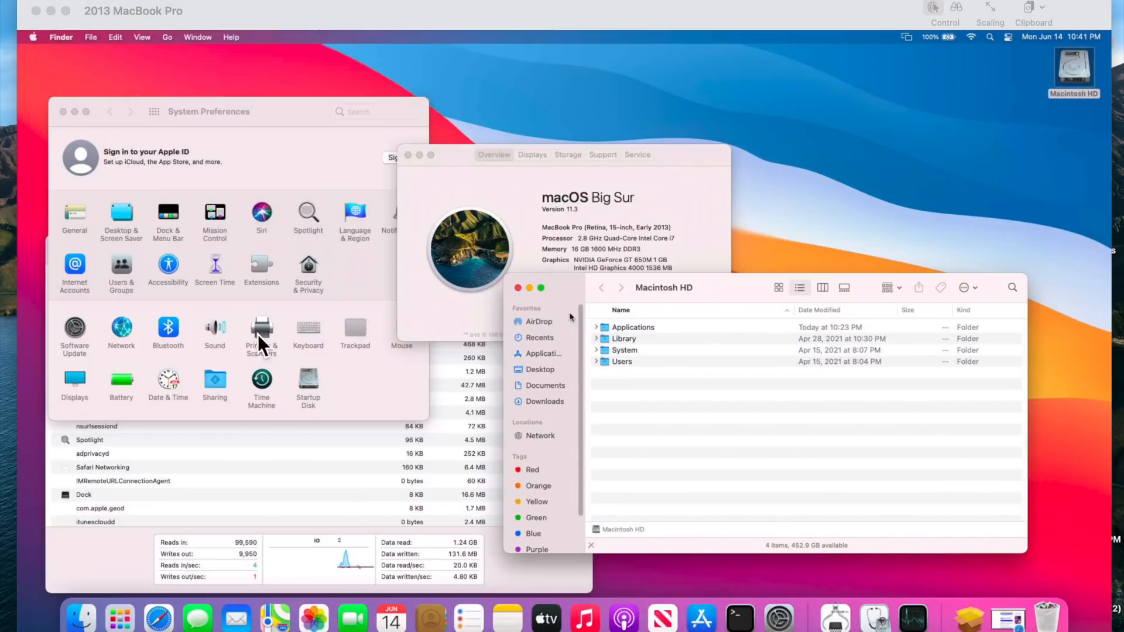
# - Open the Users & Groups preferences and unlock them for changes with the account password
pyautogui.click(122, 267)
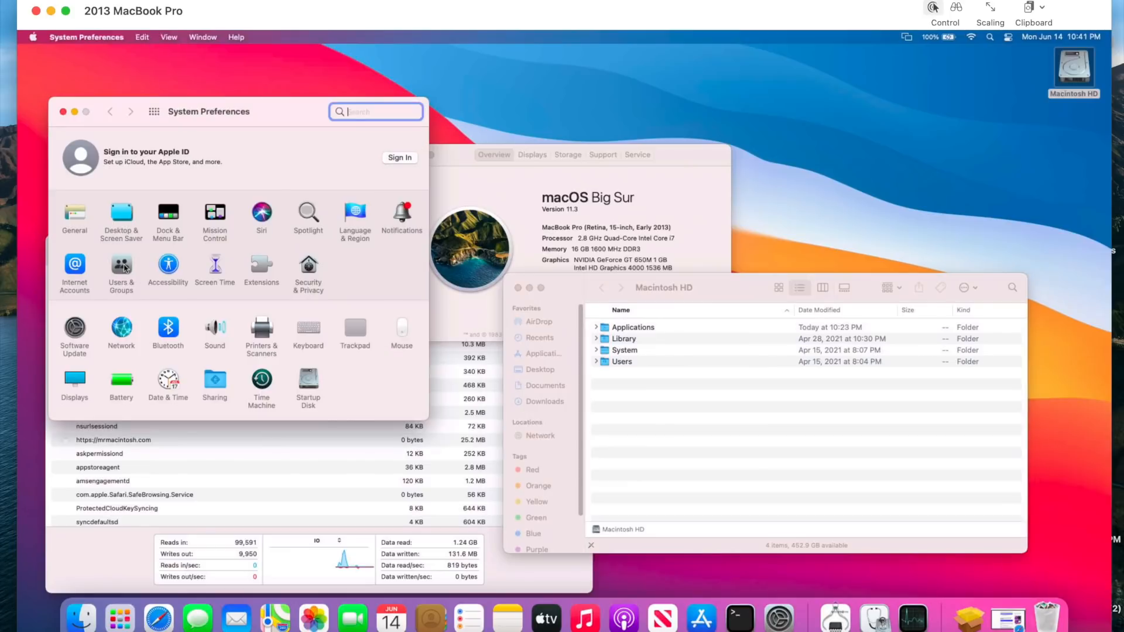
pyautogui.click(69, 363)
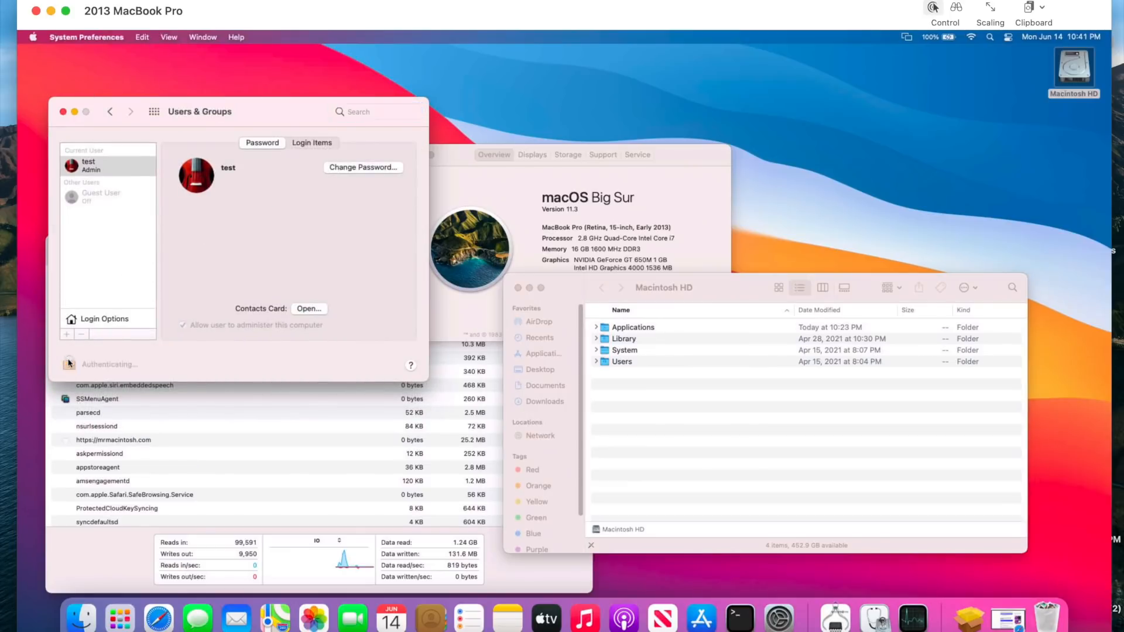
pyautogui.write('test')
pyautogui.press('Return')
# - Turn on automatic login for the current admin user in Login Options, confirming with the account password
pyautogui.click(94, 323)
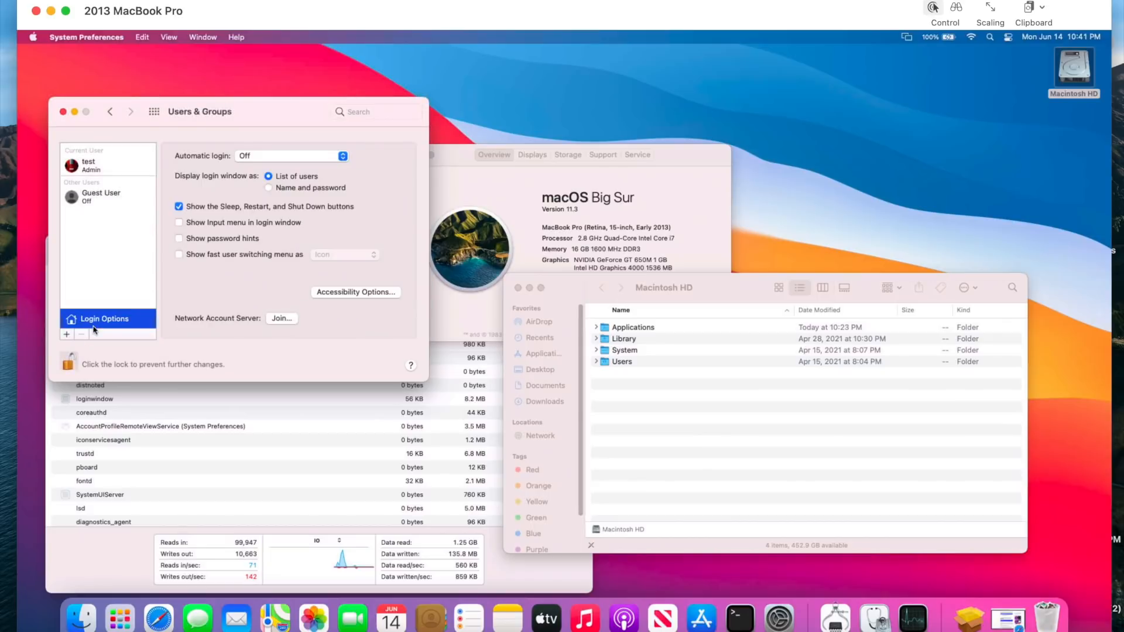
pyautogui.click(258, 158)
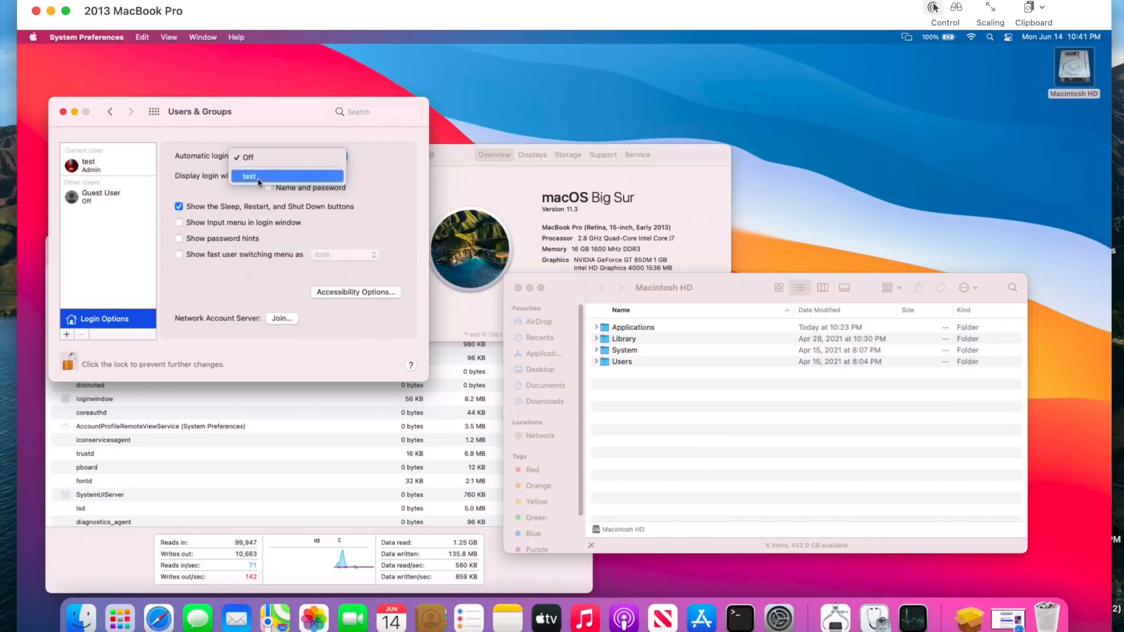
pyautogui.click(258, 181)
pyautogui.write('test')
pyautogui.press('Return')
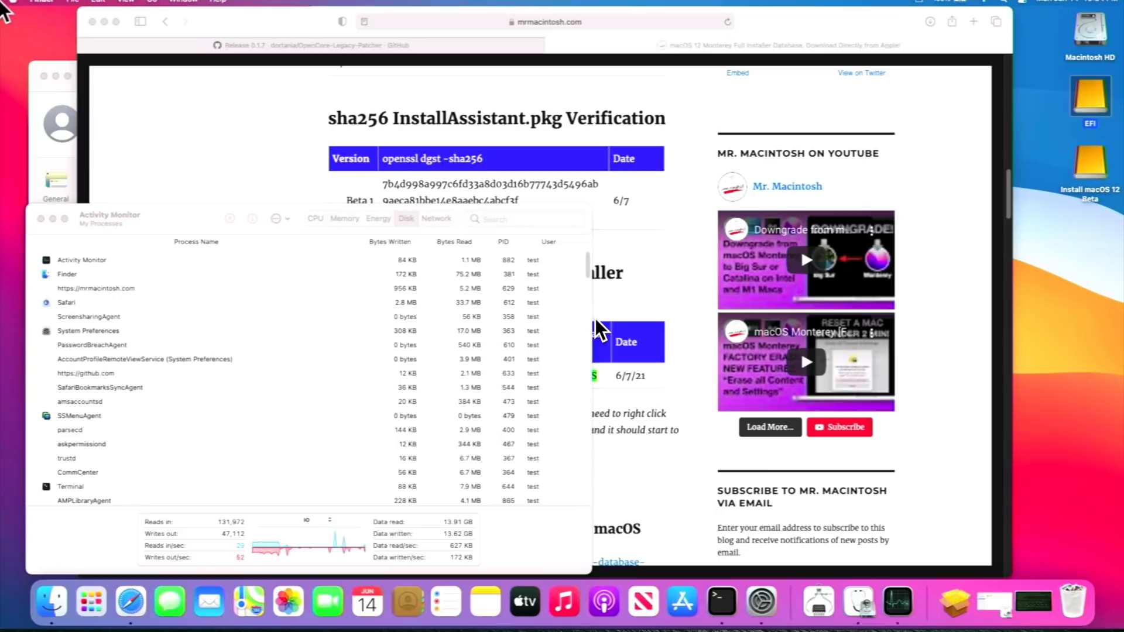
# - Restart the Mac, leaving windows set to reopen when logging back in
pyautogui.click(12, 3)
pyautogui.click(45, 125)
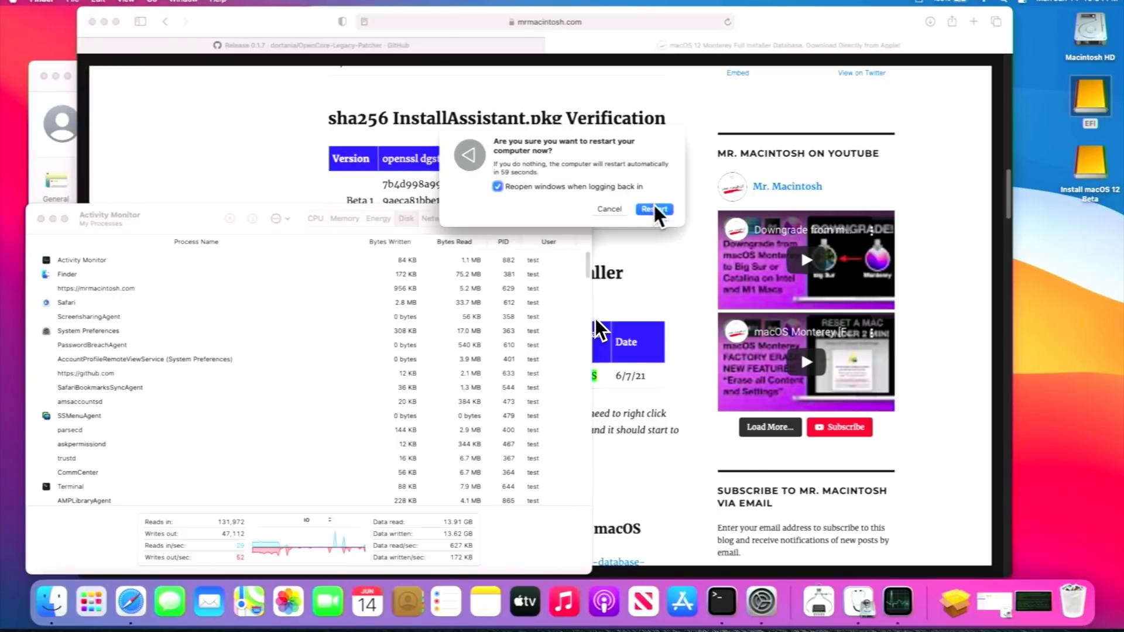
pyautogui.click(655, 208)
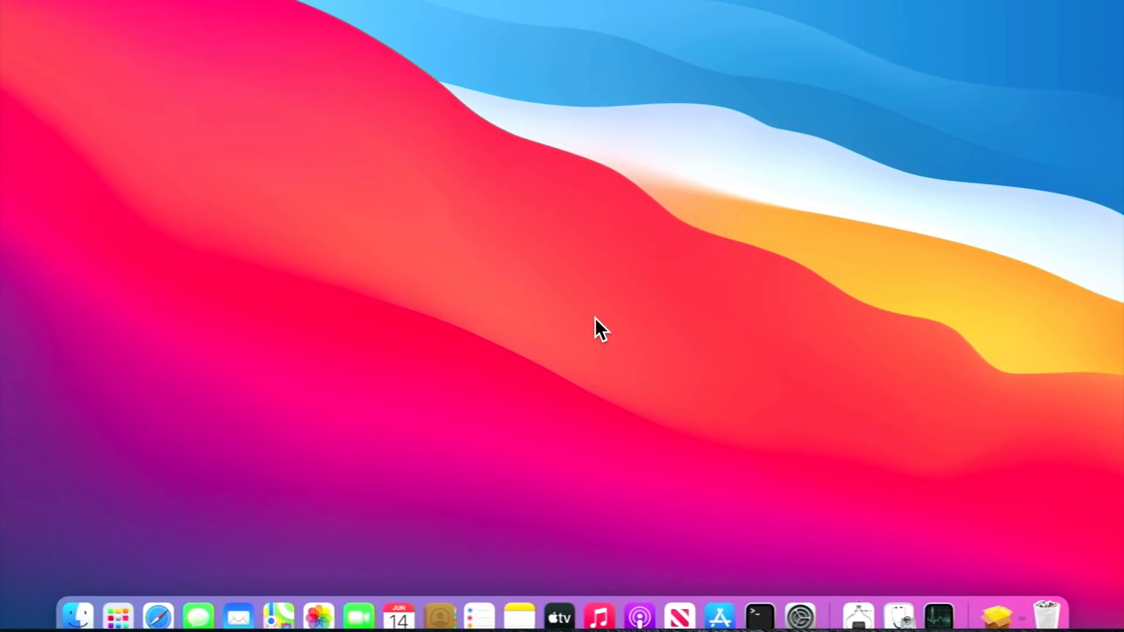